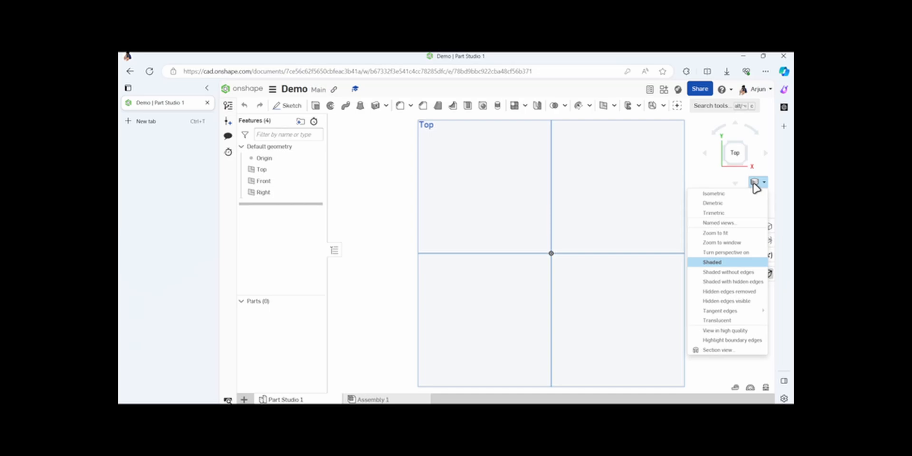
Hide the Top, Front and Right default planes and switch the view to isometric.
left_click_drag(737, 158, 729, 159)
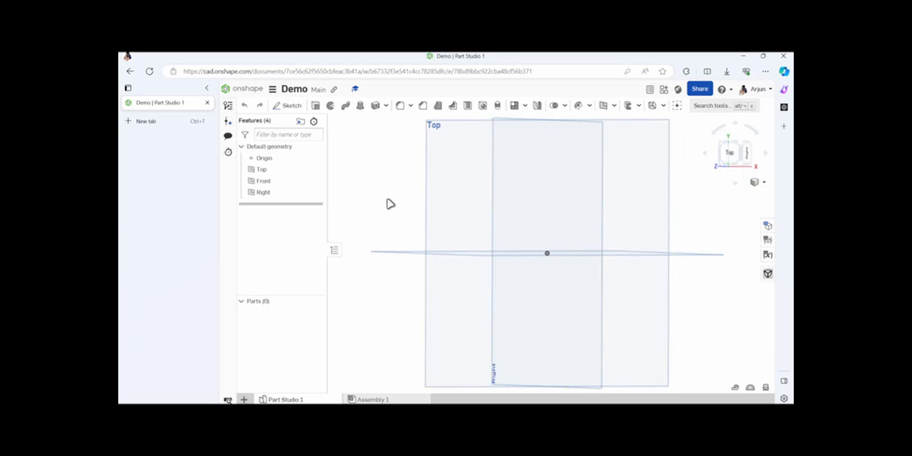
left_click(316, 169)
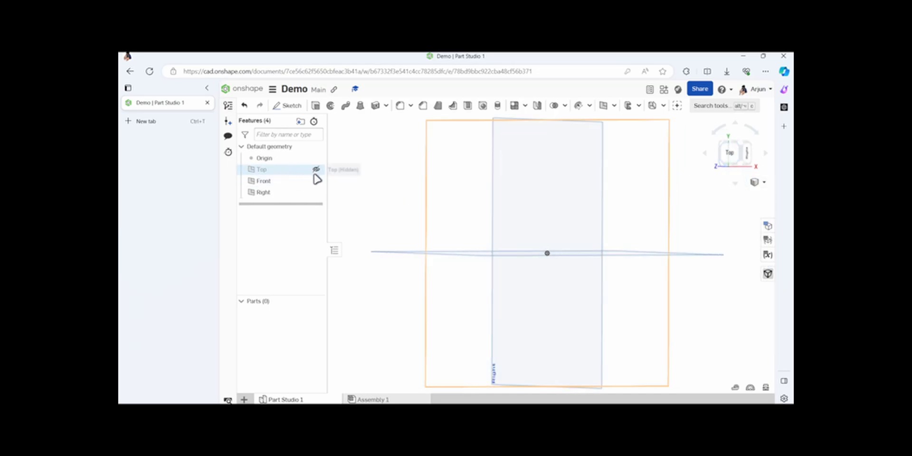
left_click(317, 181)
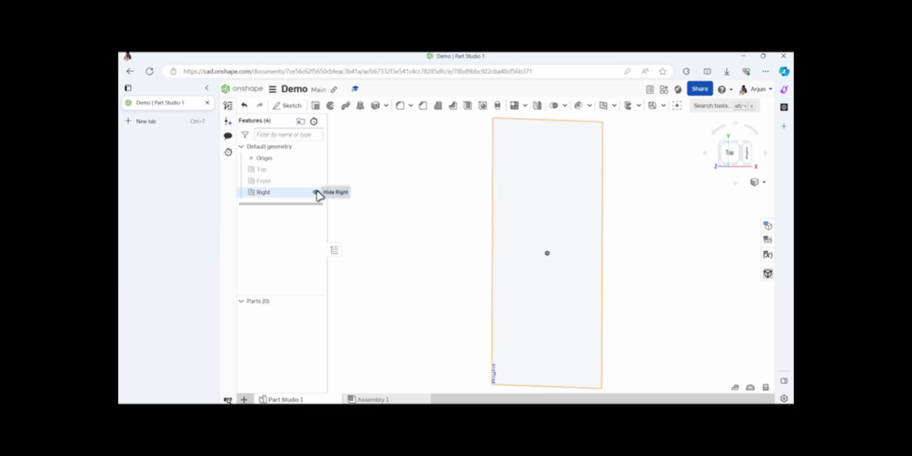
left_click(317, 193)
left_click(761, 183)
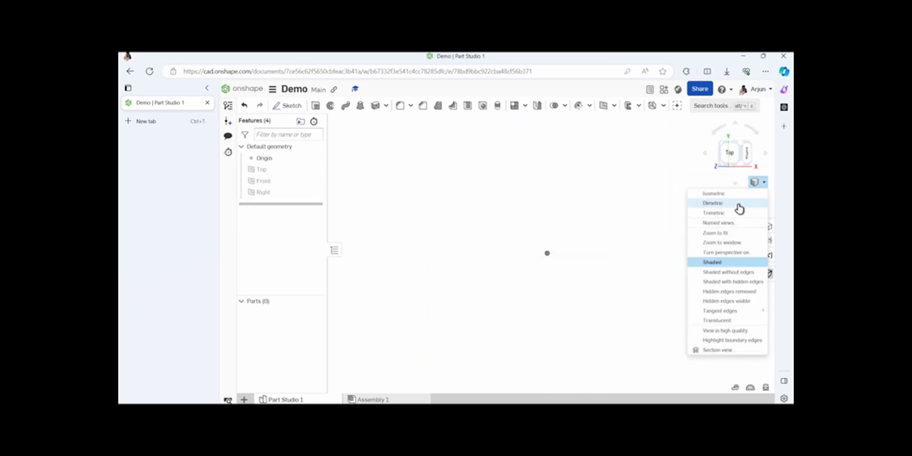
left_click(740, 194)
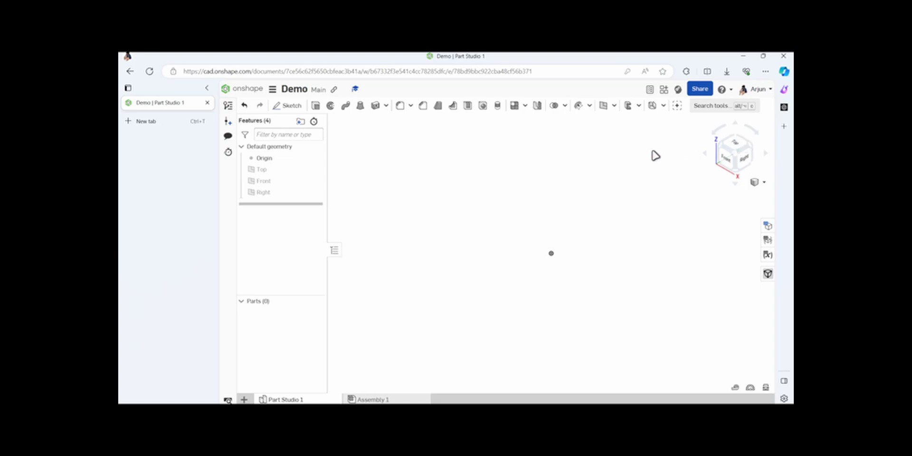
Create a sketch on the Top plane and look at it straight from above.
left_click(288, 105)
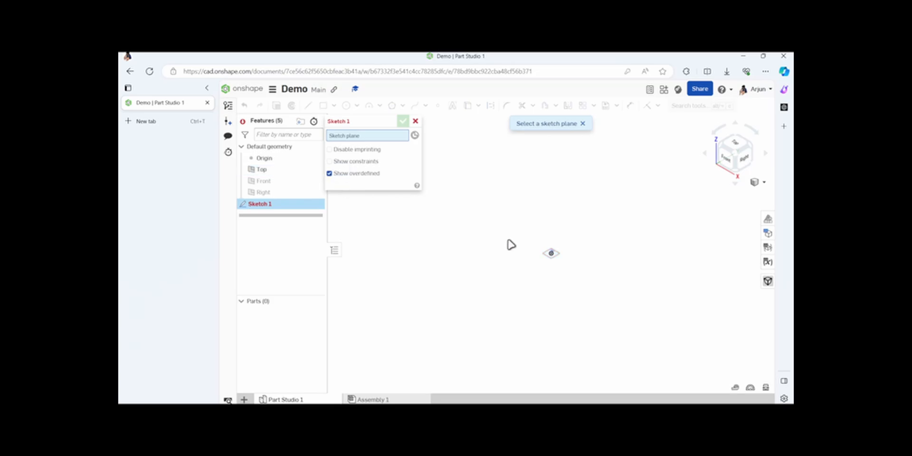
left_click(552, 255)
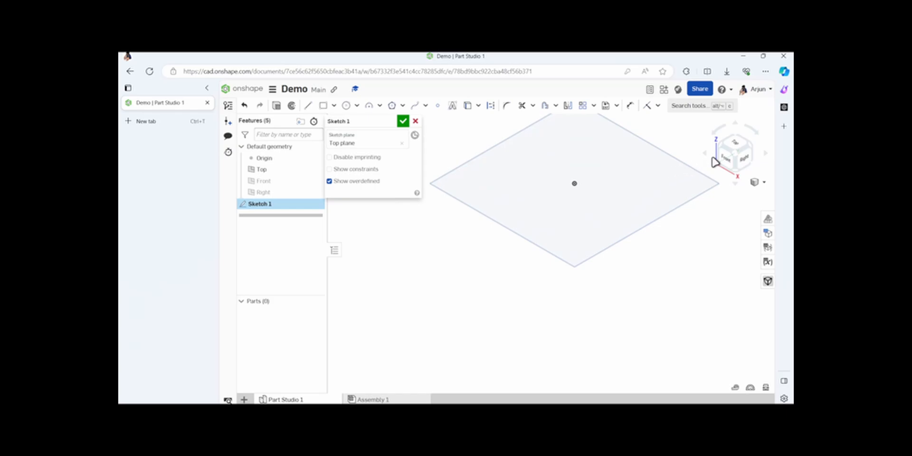
left_click(739, 149)
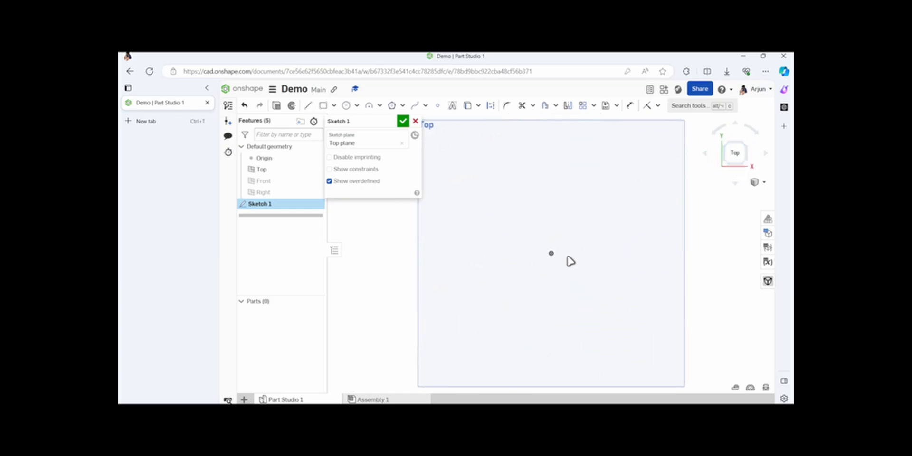
scroll(553, 256, "down", 2)
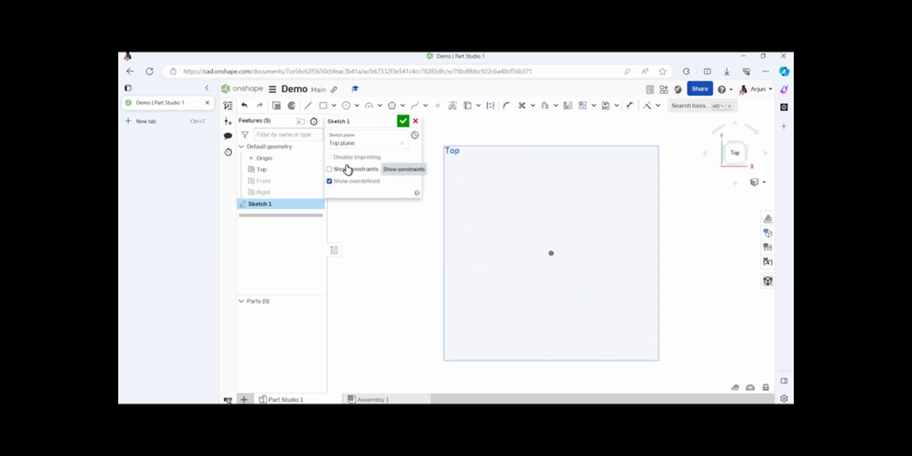
Draw a corner rectangle around the origin and set its width and height to 50 mm.
left_click(325, 108)
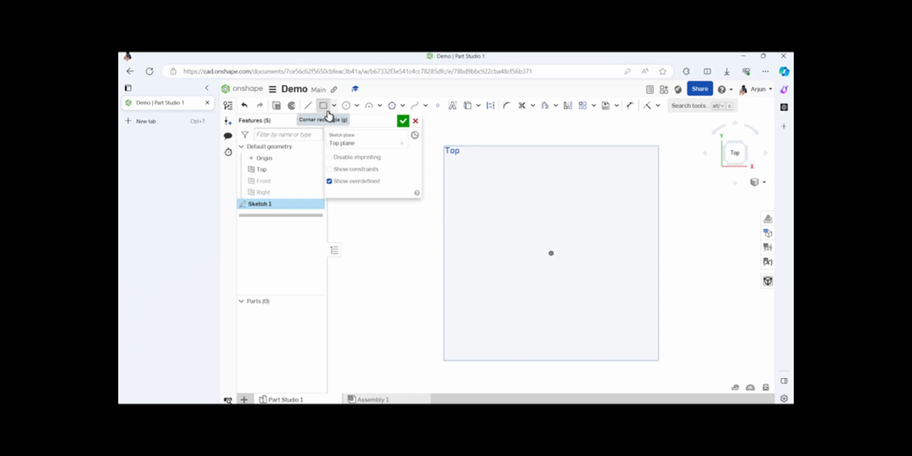
left_click(508, 213)
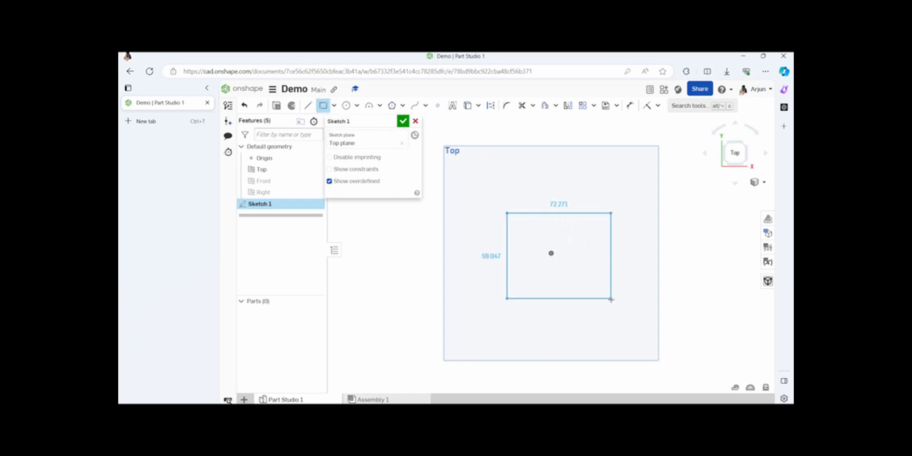
left_click(613, 303)
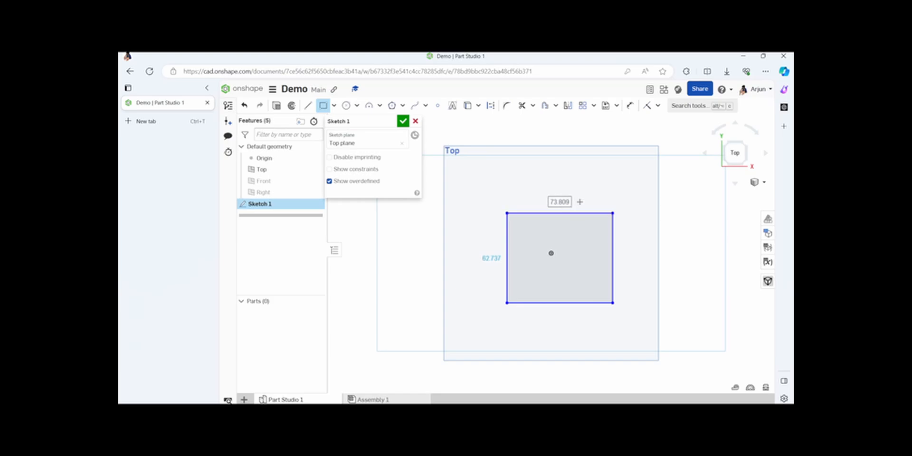
type("50")
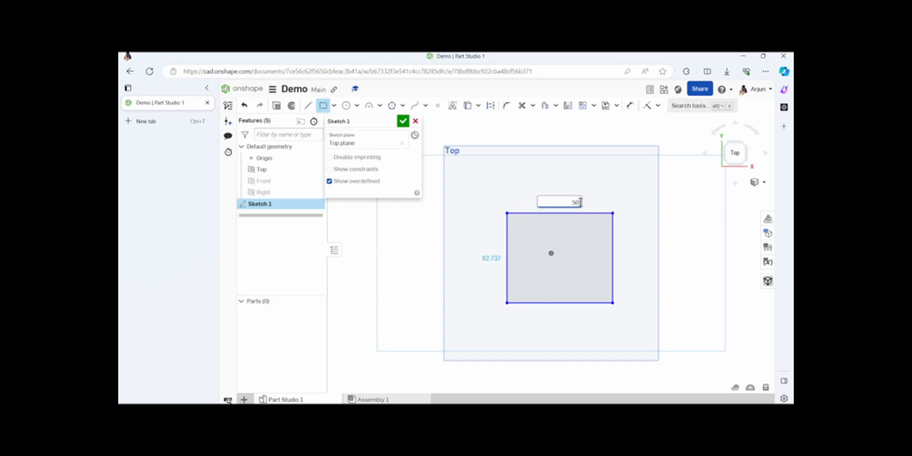
key("Return")
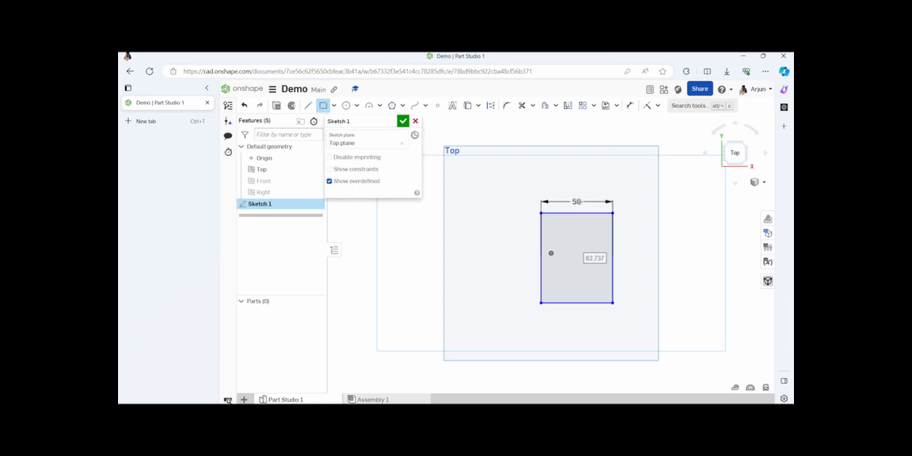
type("50mm")
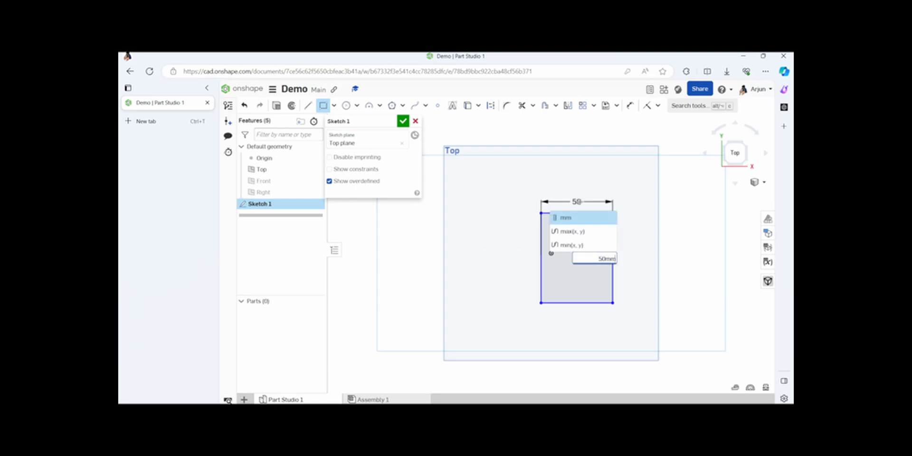
key("Return")
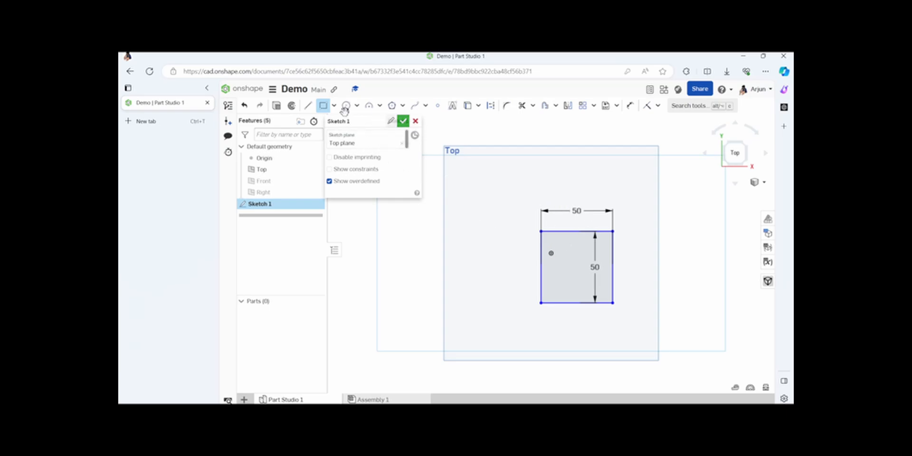
Draw a circle at the Top plane's upper-left corner and set its diameter to 50 mm.
left_click(344, 107)
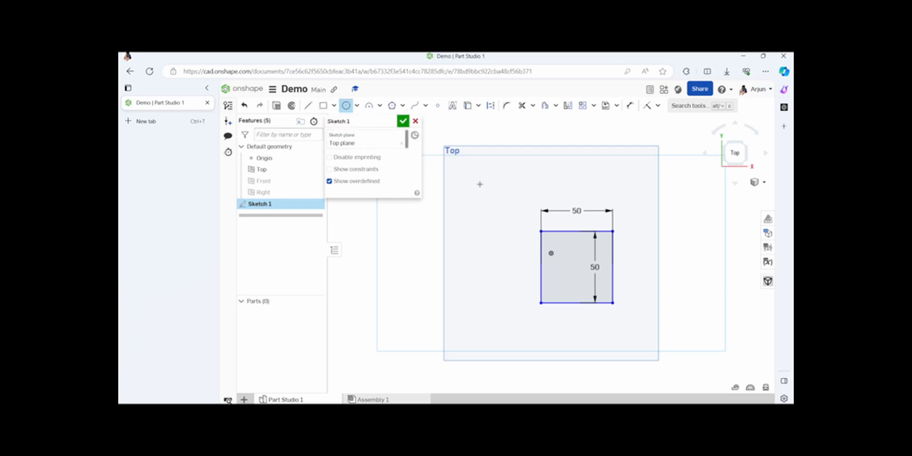
left_click(448, 180)
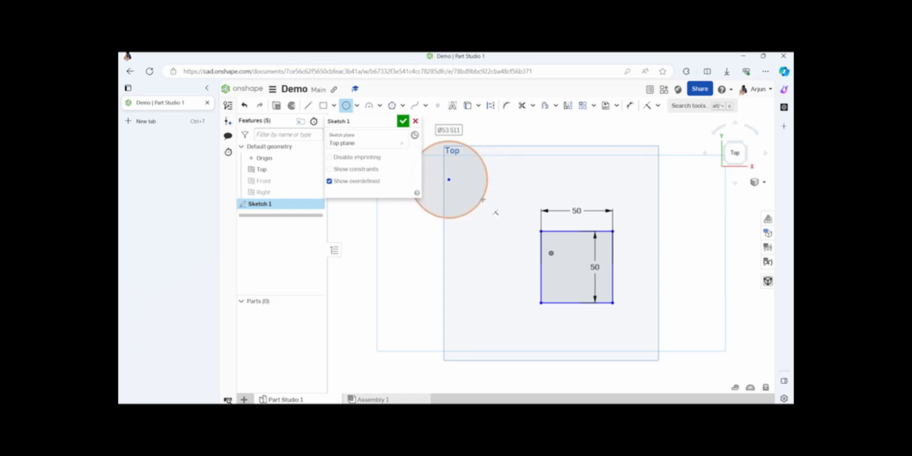
type("50")
key("Return")
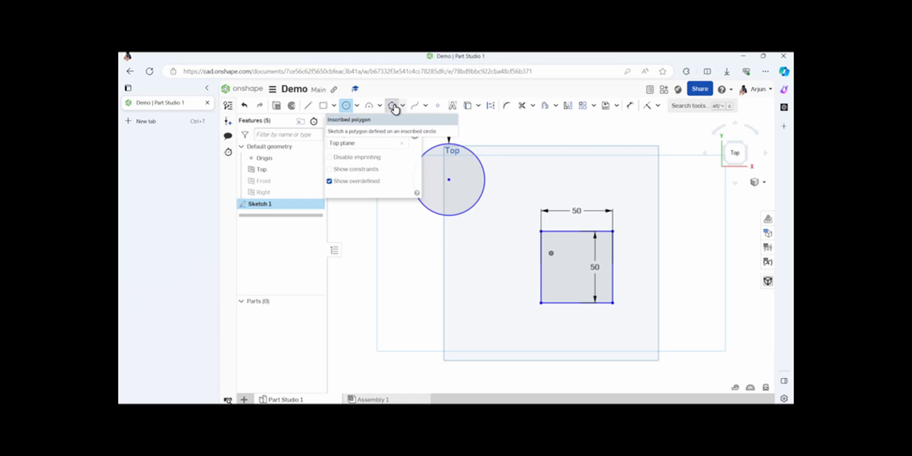
Draw a five-sided inscribed polygon below the circle, outside the plane's left edge.
left_click(394, 106)
left_click(410, 265)
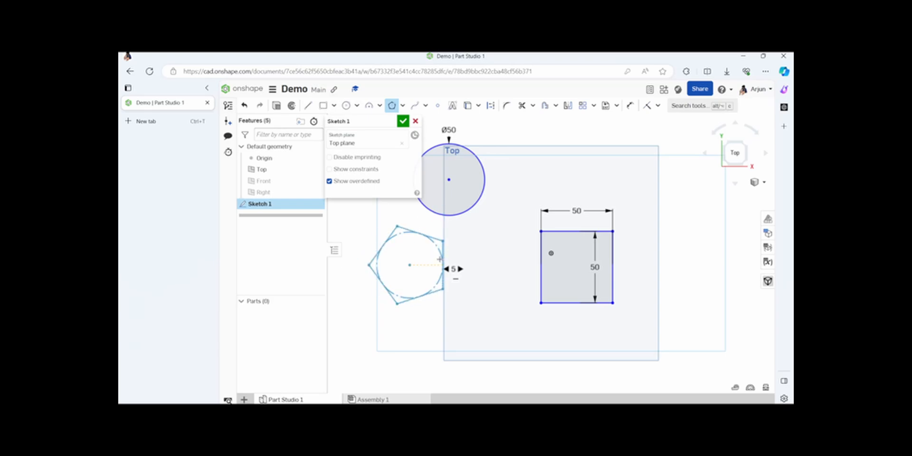
left_click(440, 259)
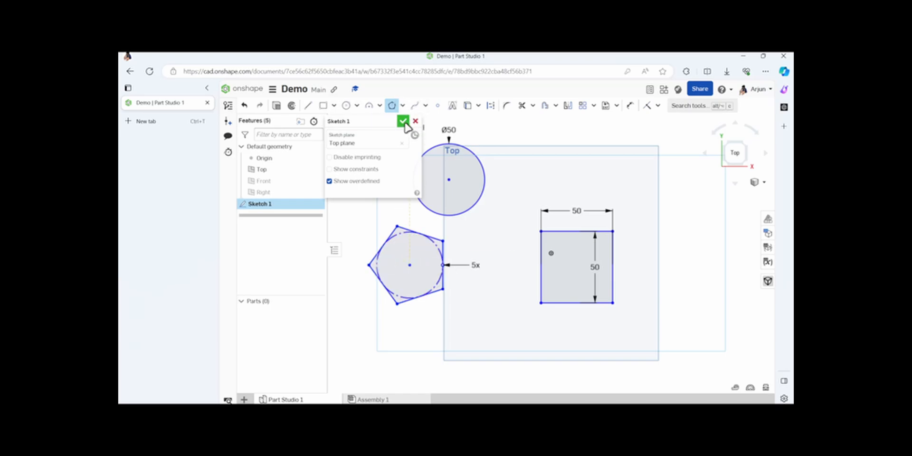
Add the sketch text "Hello" in Open Sans above the square and finish the sketch.
left_click(453, 106)
left_click_drag(497, 169, 648, 198)
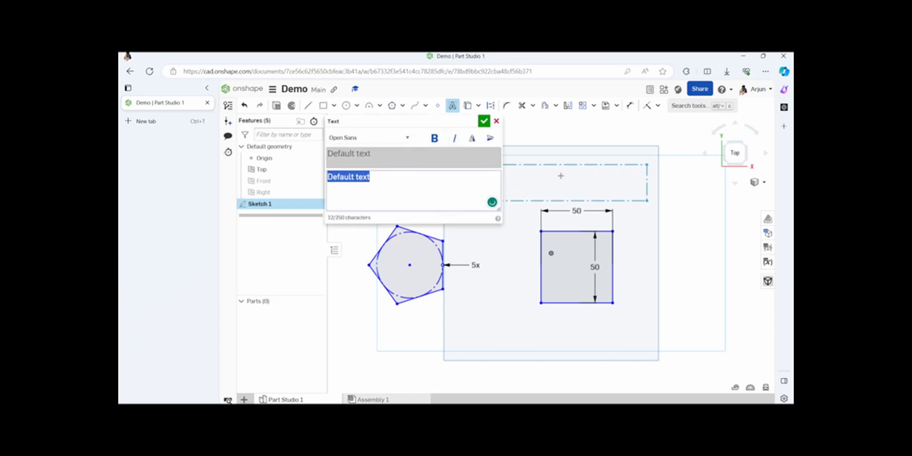
type("Hello")
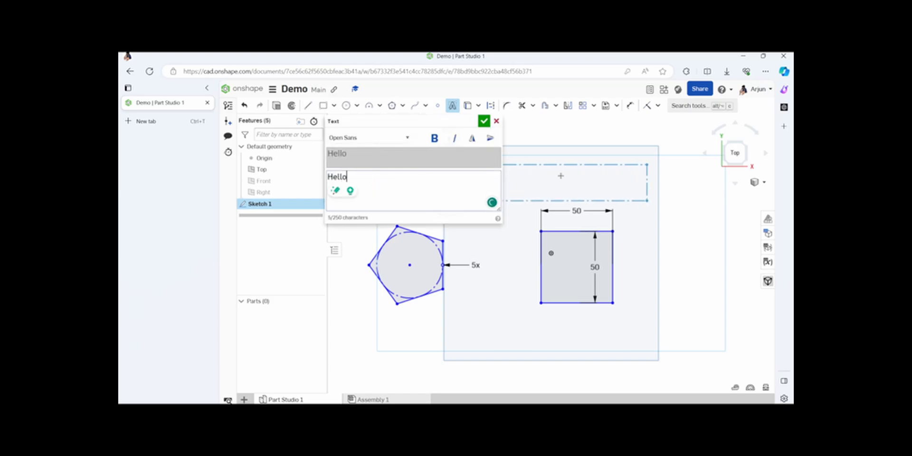
left_click(484, 121)
left_click(737, 155)
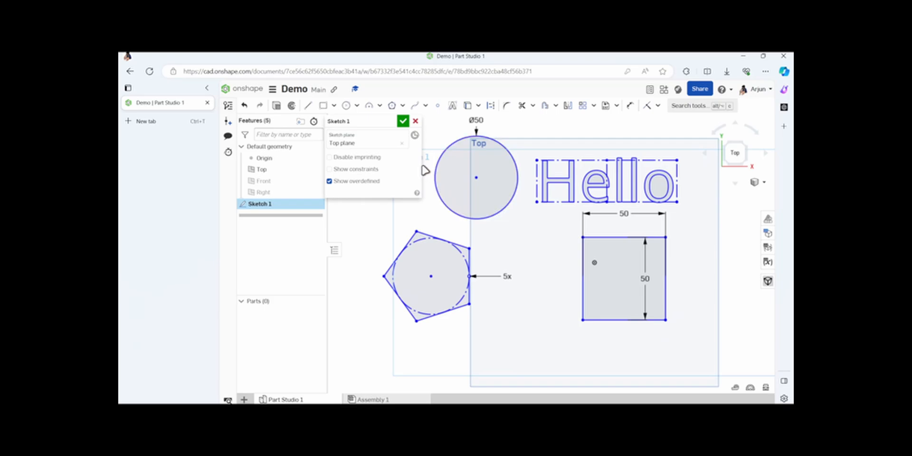
left_click(403, 123)
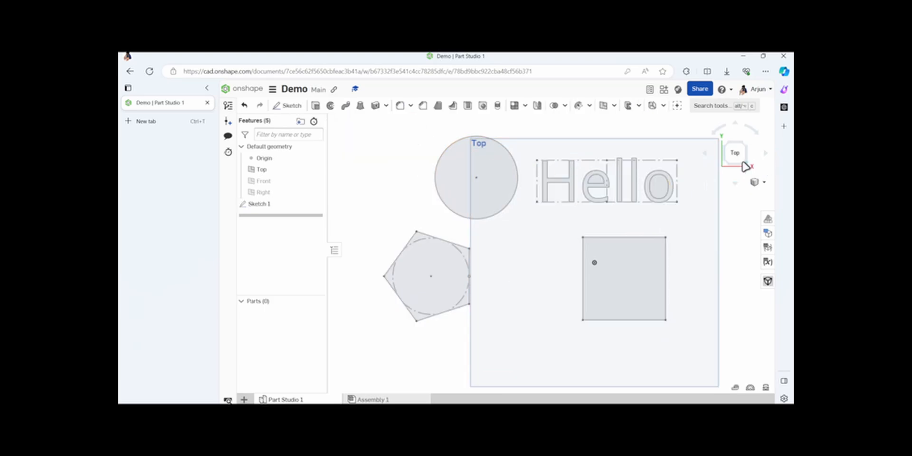
Extrude the circle region as a new solid with a blind depth of 50 mm, working in isometric view.
left_click(757, 182)
left_click(741, 195)
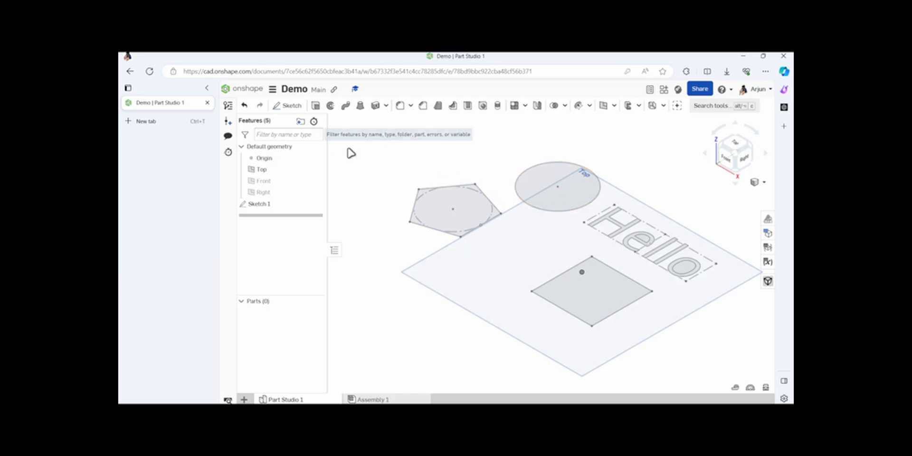
left_click(315, 105)
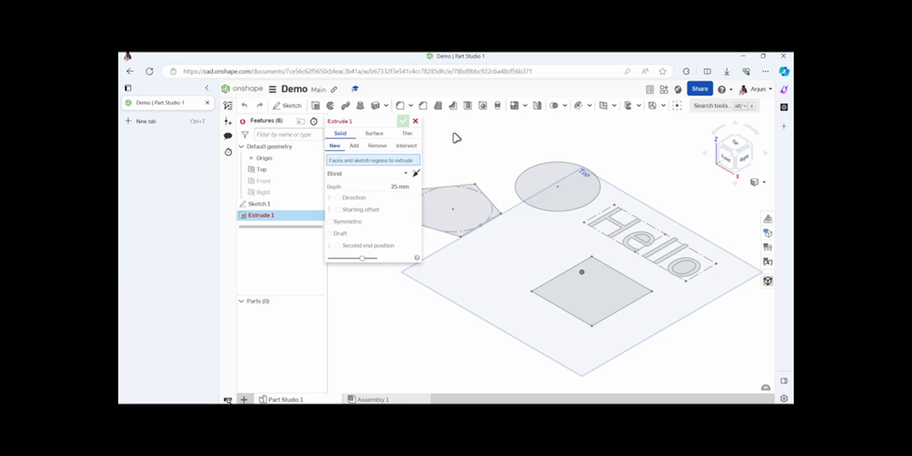
left_click(544, 179)
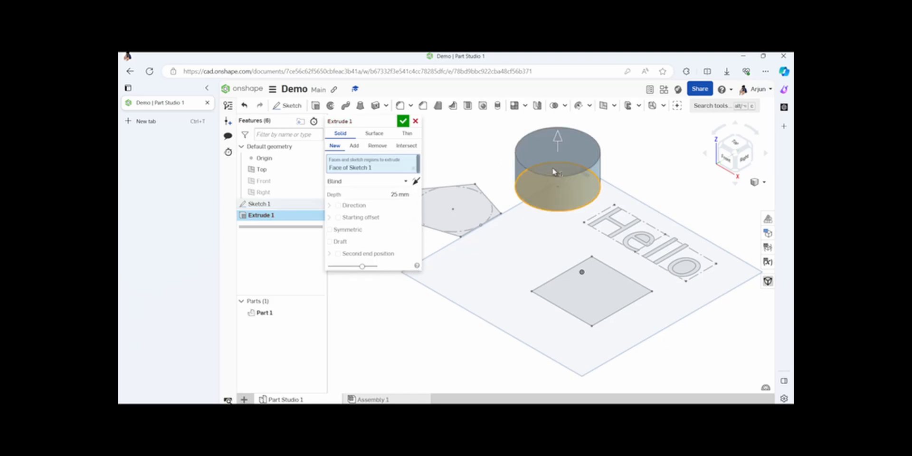
left_click_drag(559, 151, 506, 148)
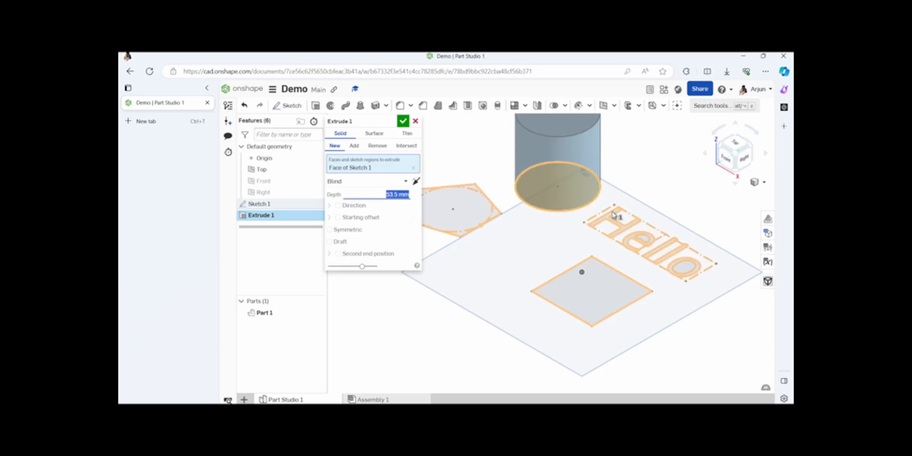
scroll(580, 259, "down", 3)
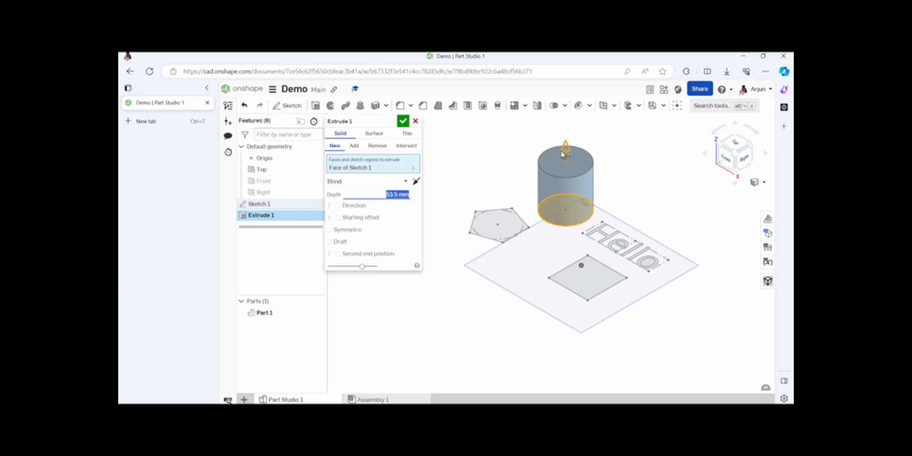
type("50")
key("Return")
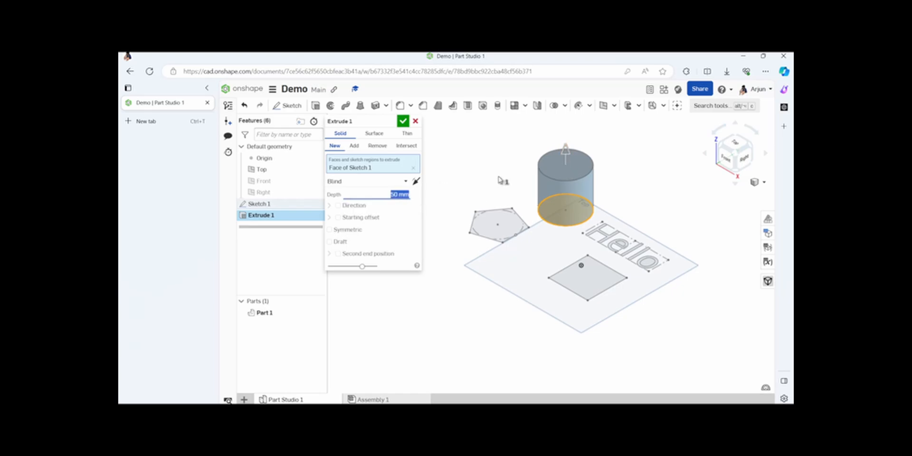
left_click(405, 123)
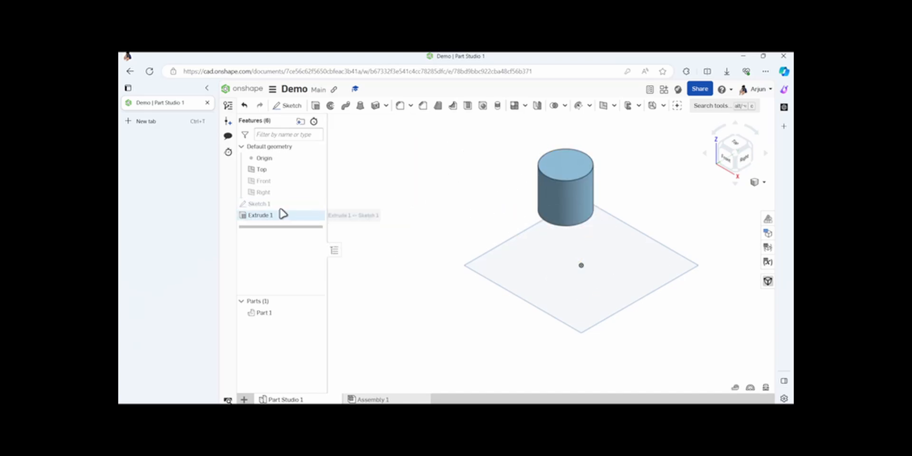
With Sketch 1 shown again, start a sketch on the cylinder's top face and place the text "hello" across it.
left_click(317, 204)
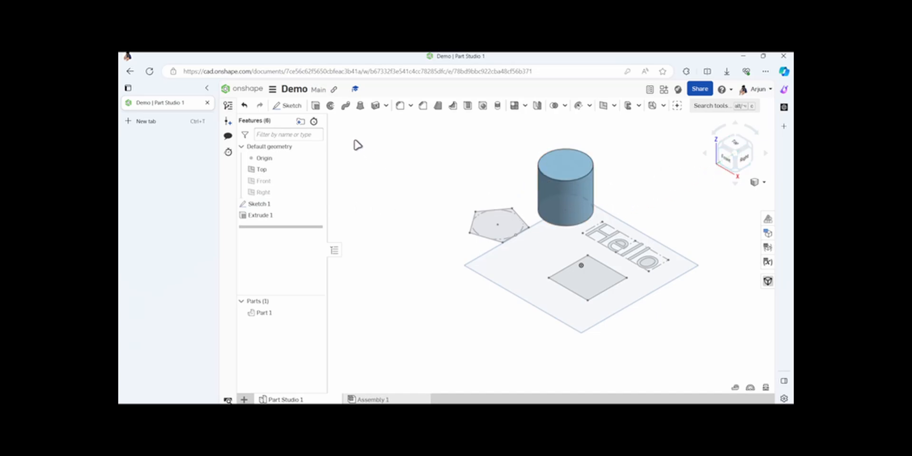
left_click(739, 151)
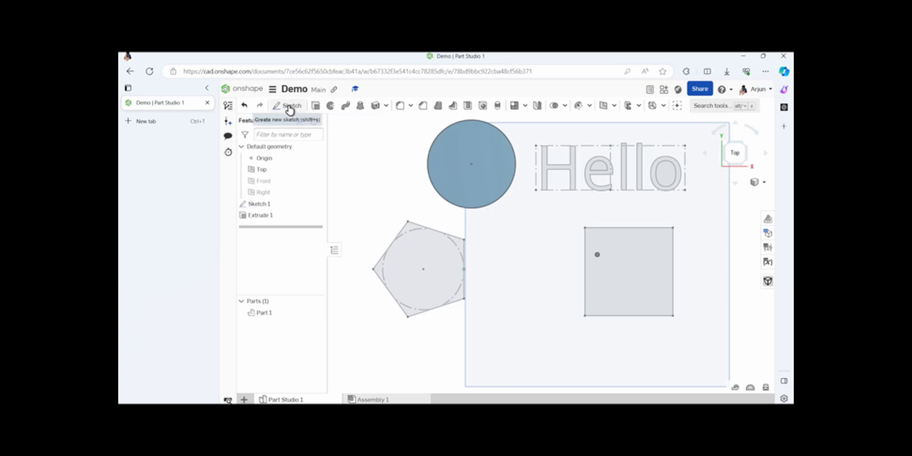
left_click(289, 105)
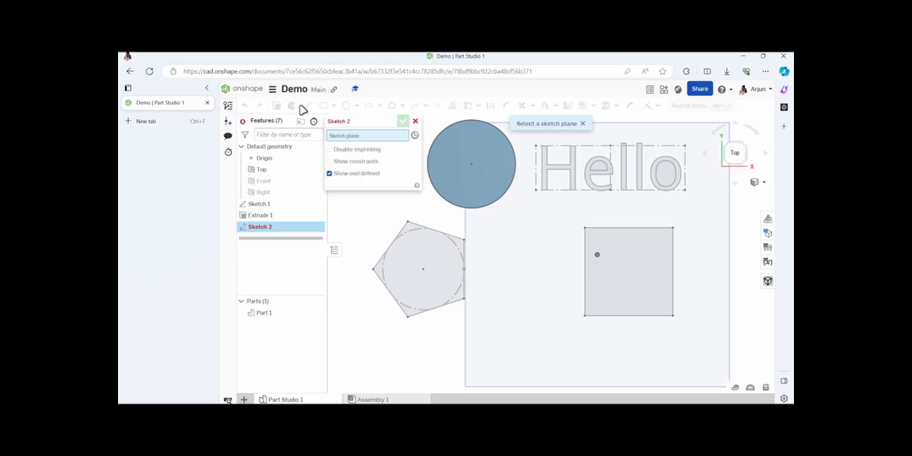
left_click(472, 136)
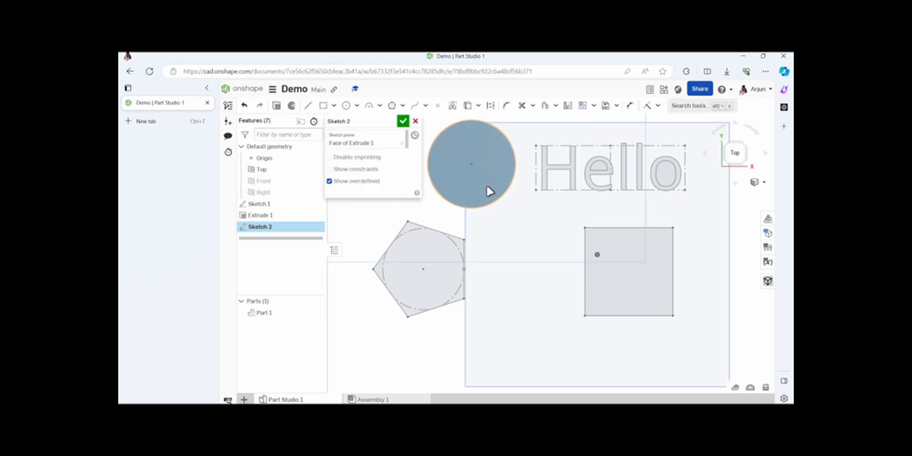
left_click(453, 106)
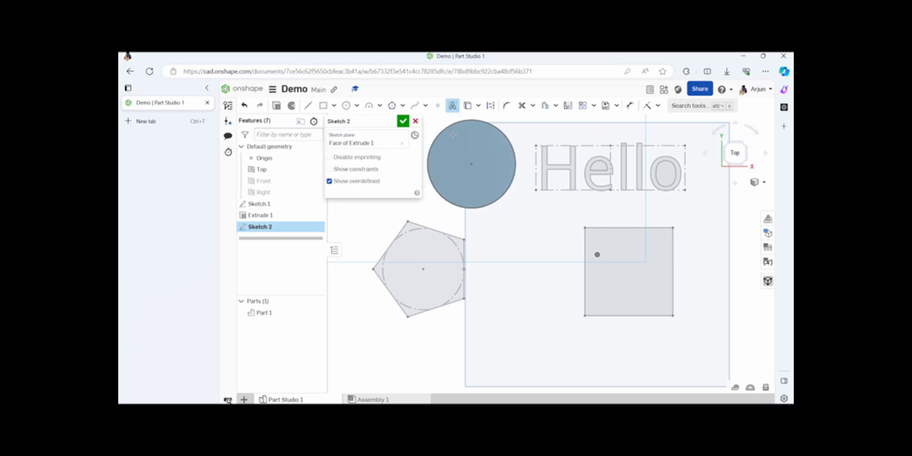
left_click(509, 177)
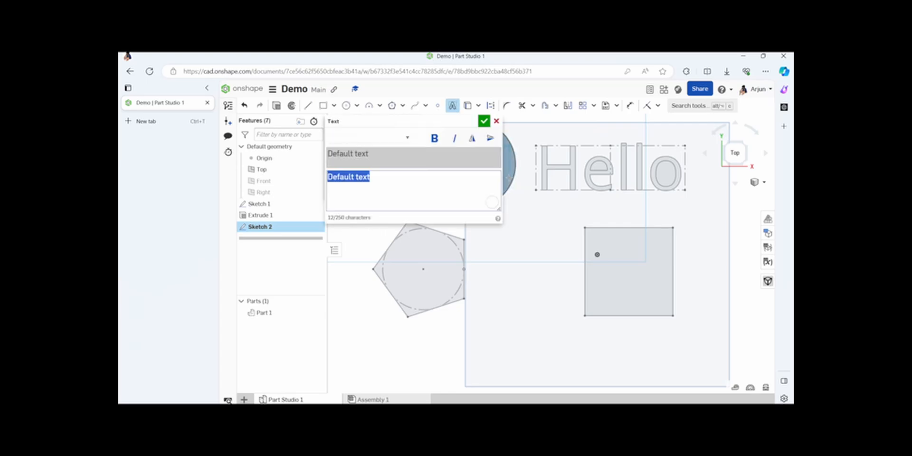
type("hello")
left_click(484, 121)
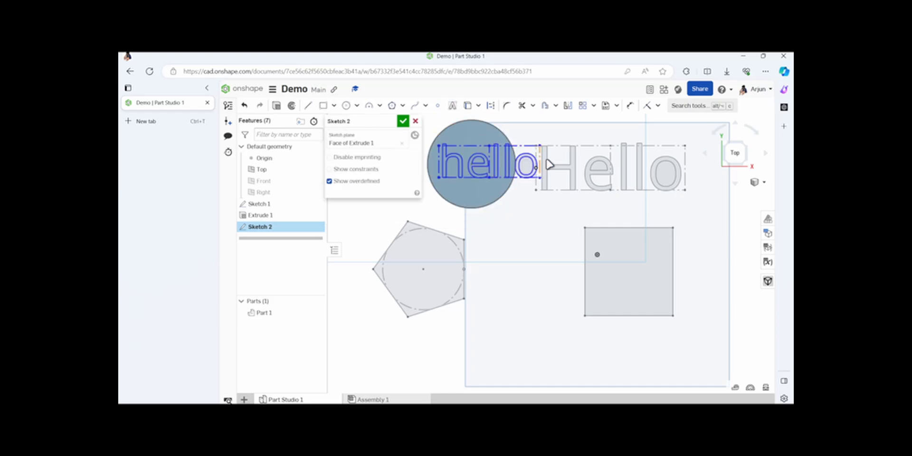
Shift the "hello" text box towards the circle's centre and dimension its width to 40 mm.
left_click_drag(540, 146, 524, 148)
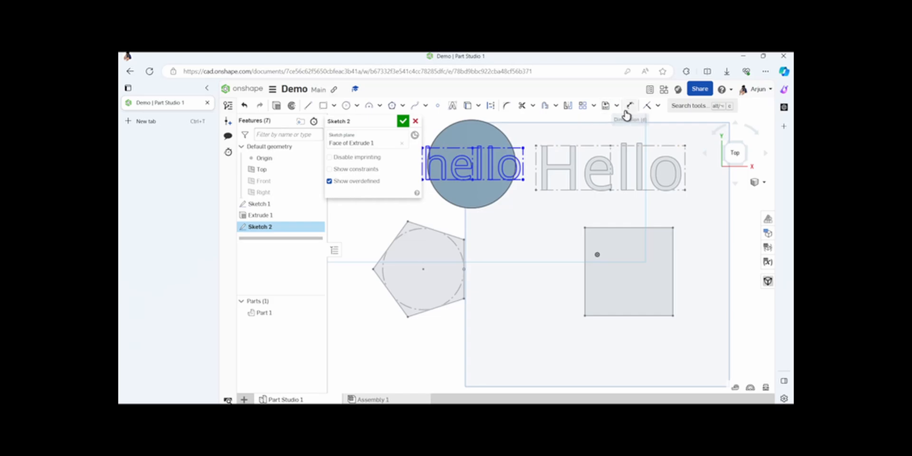
left_click(628, 111)
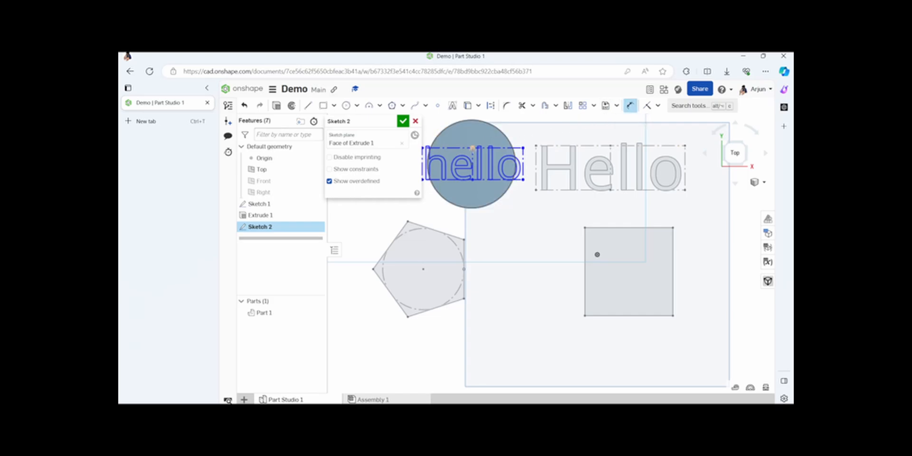
left_click(502, 148)
left_click(487, 134)
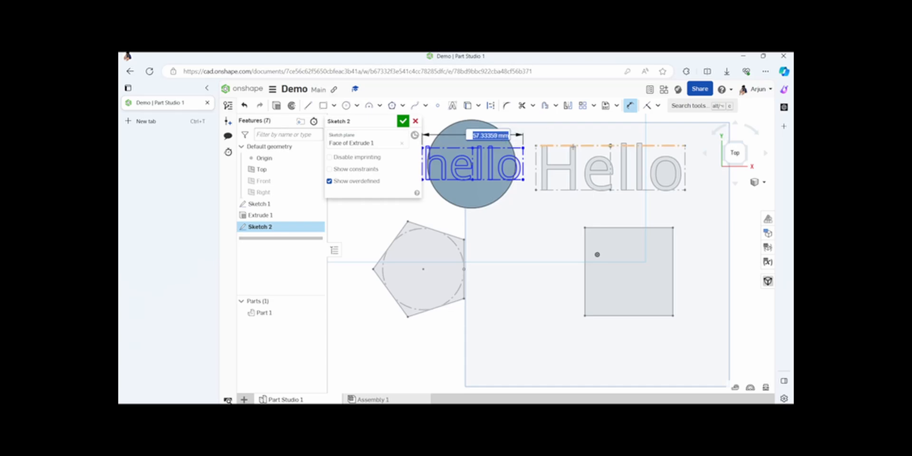
type("40")
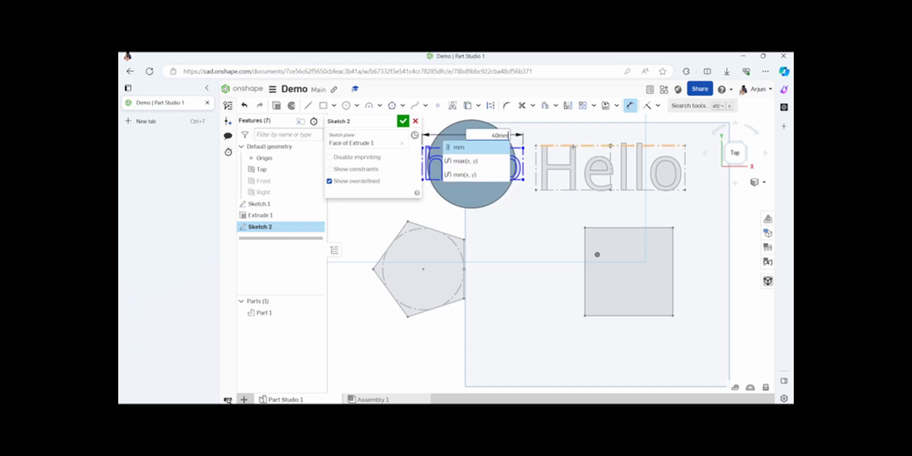
key("Return")
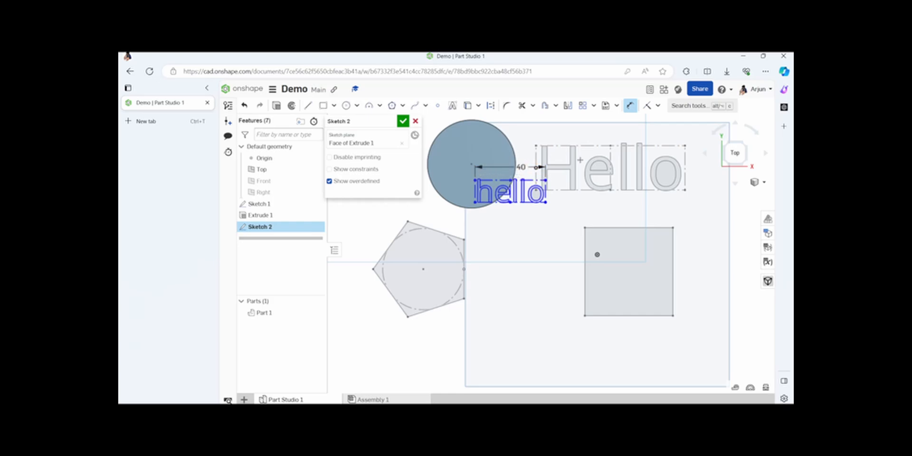
Move the "hello" text inside the cylinder's circular top face and finish the sketch.
left_click(630, 105)
left_click_drag(527, 180, 459, 157)
mouse_move(531, 172)
left_mouse_down()
mouse_move(487, 178)
mouse_move(505, 162)
left_mouse_up()
left_click(510, 174)
left_click(525, 179)
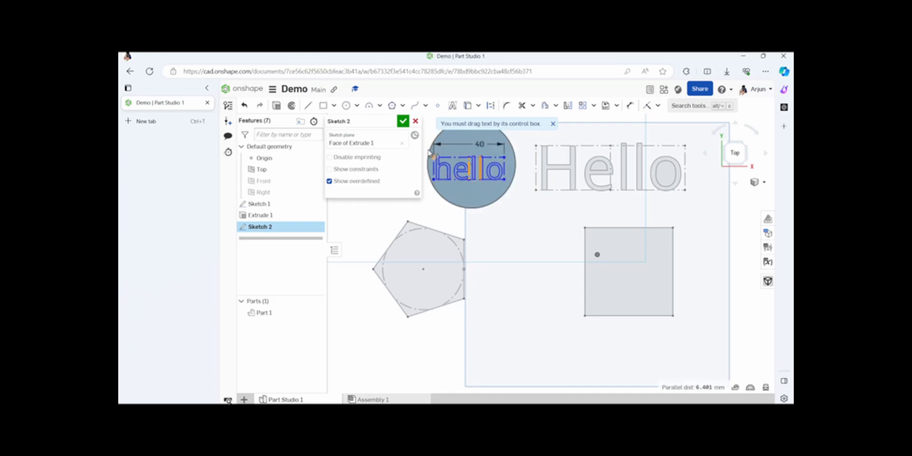
left_click(403, 122)
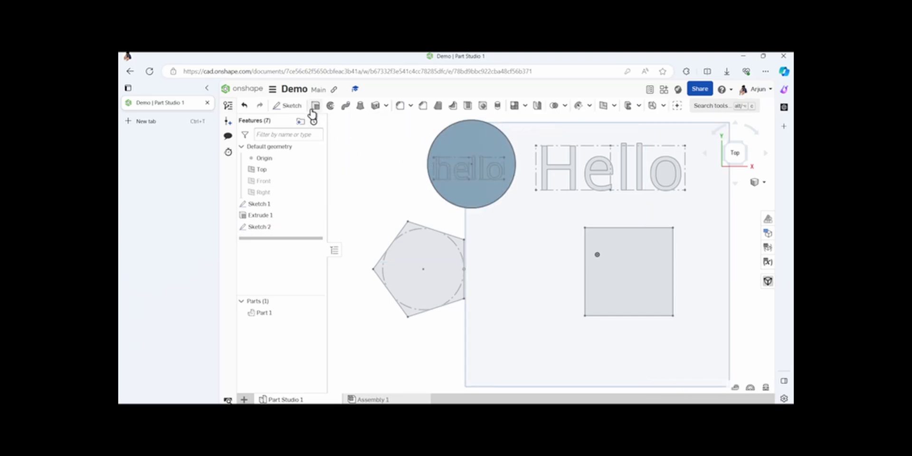
Extrude the "hello" text regions down into the cylinder as a blind Remove operation, adjusting the depth to about 16.8 mm.
left_click(744, 163)
left_click(315, 106)
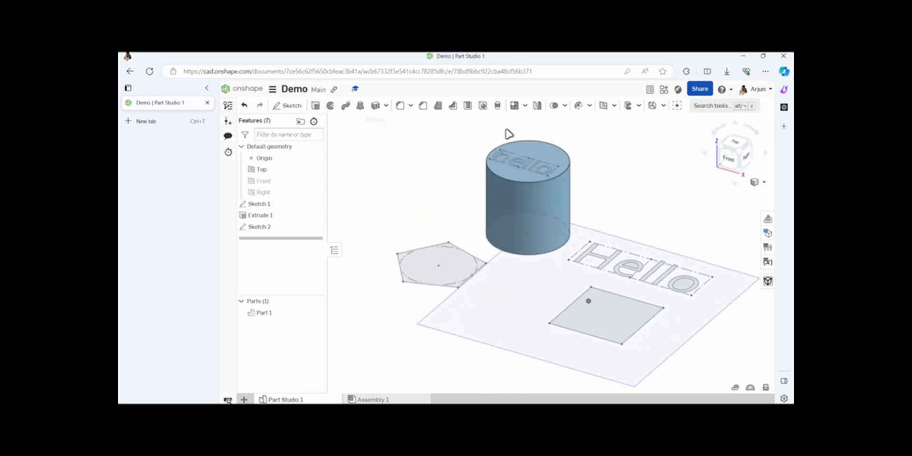
left_click(509, 162)
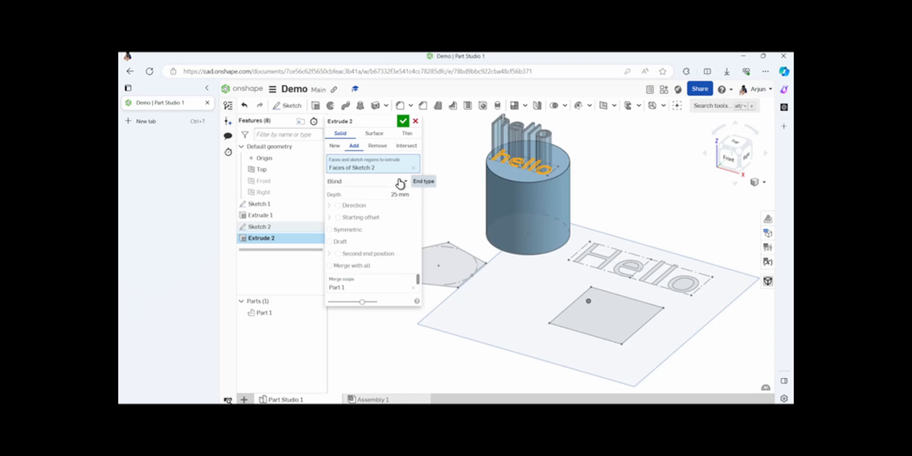
left_click(400, 183)
left_click(424, 199)
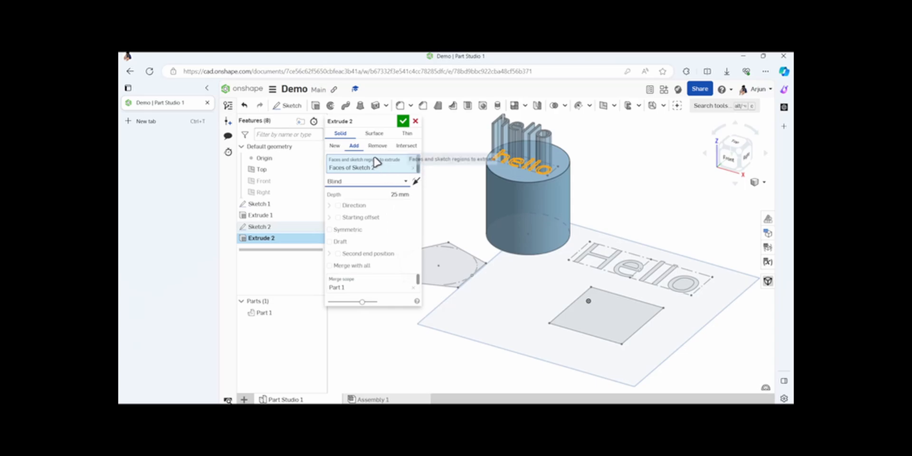
left_click(375, 146)
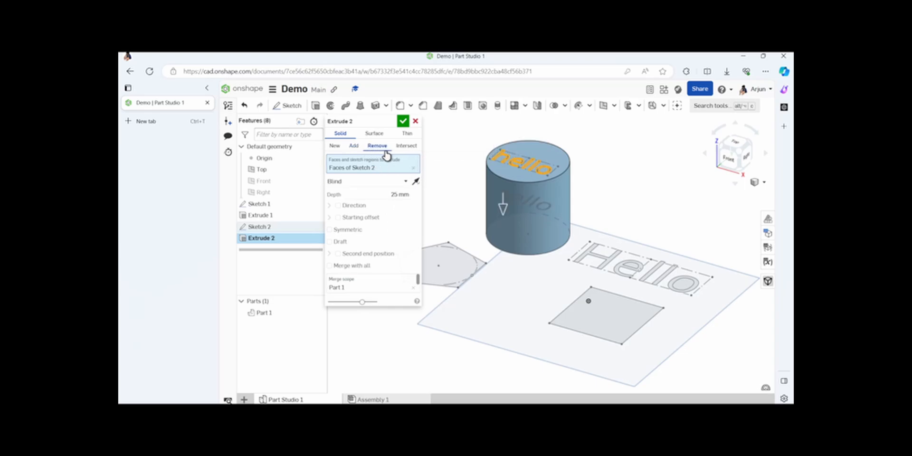
left_click_drag(501, 211, 502, 199)
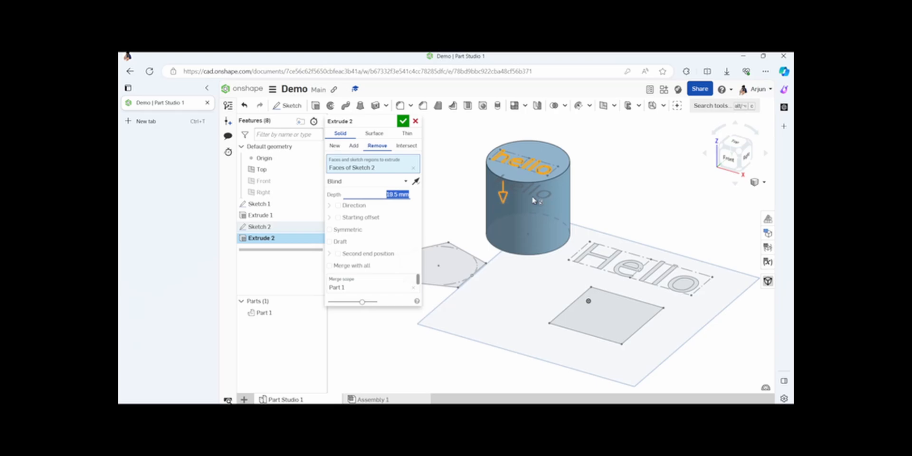
Set the text cut's depth to 10 mm and accept the extrude.
left_click(734, 148)
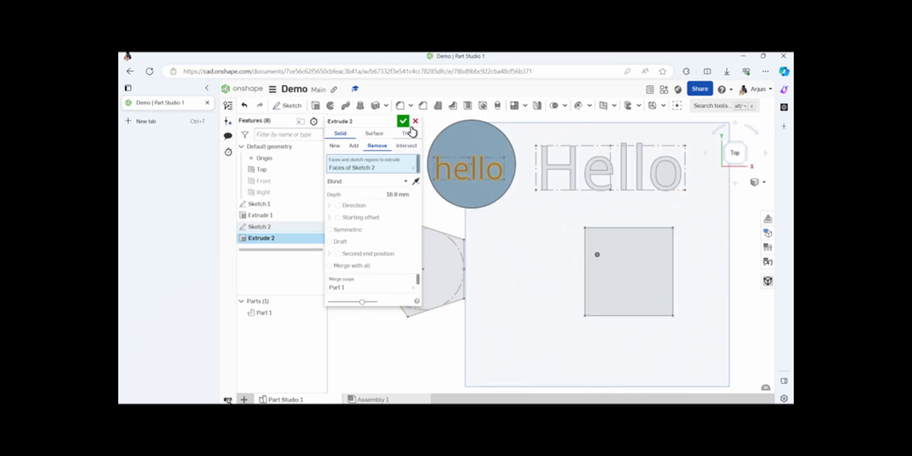
left_click(396, 192)
type("1")
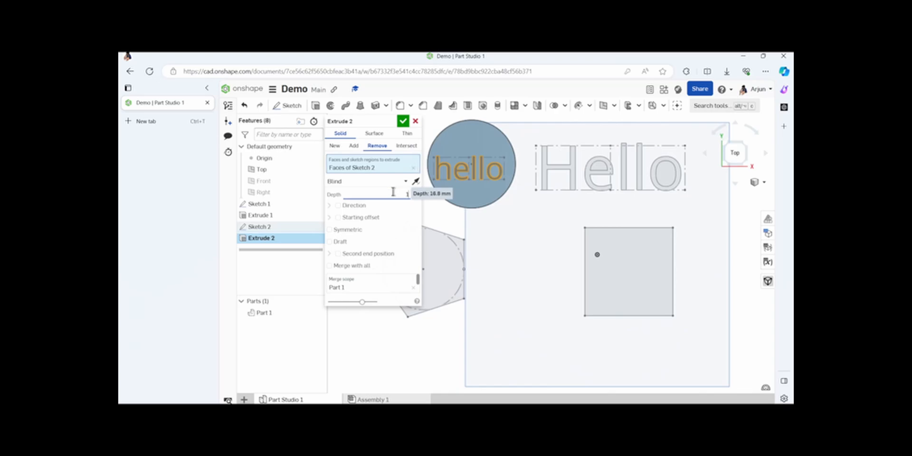
key("Return")
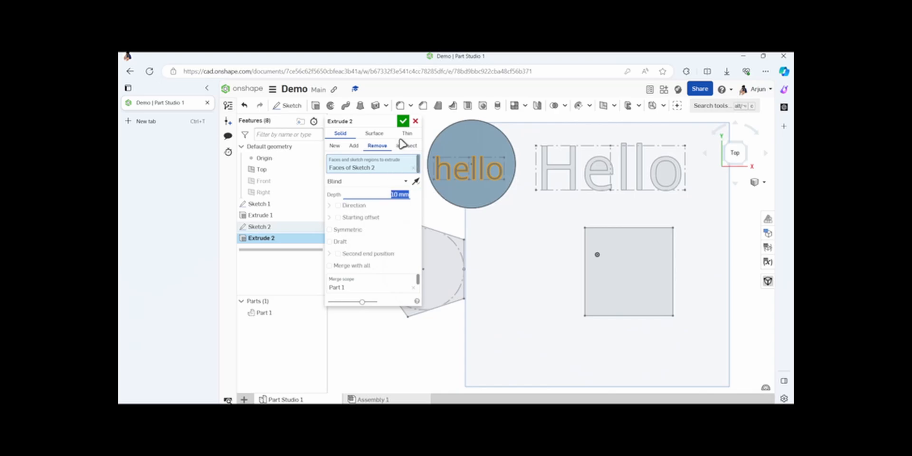
left_click(404, 122)
Hide Sketch 1 so that only the engraved cylinder and the Top plane are displayed in an angled view.
mouse_move(755, 164)
left_mouse_down()
mouse_move(738, 165)
mouse_move(737, 152)
mouse_move(764, 137)
mouse_move(700, 145)
mouse_move(737, 156)
left_mouse_up()
left_click(737, 157)
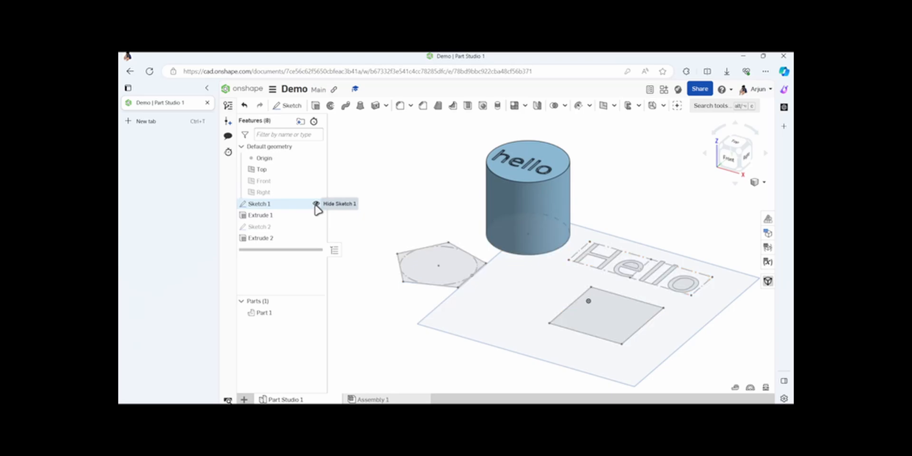
left_click(316, 204)
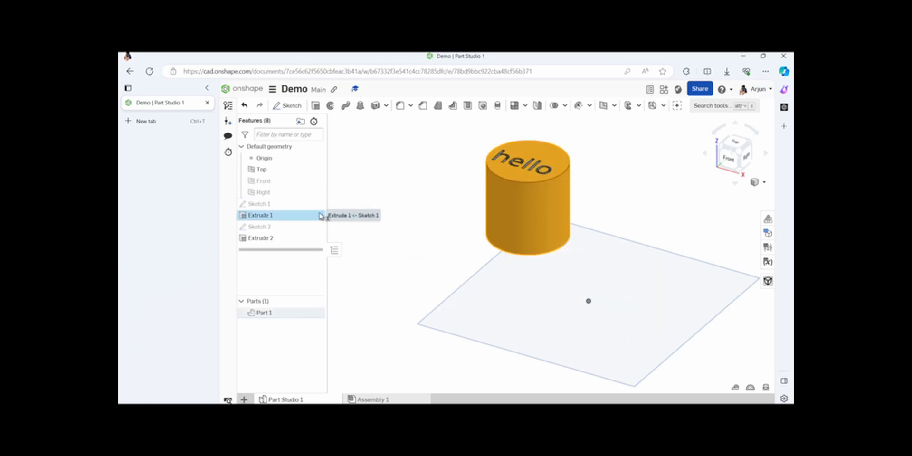
Delete Extrude 1, Extrude 2 and Sketch 2 from the part, keeping only the hidden Sketch 1.
right_click(320, 216)
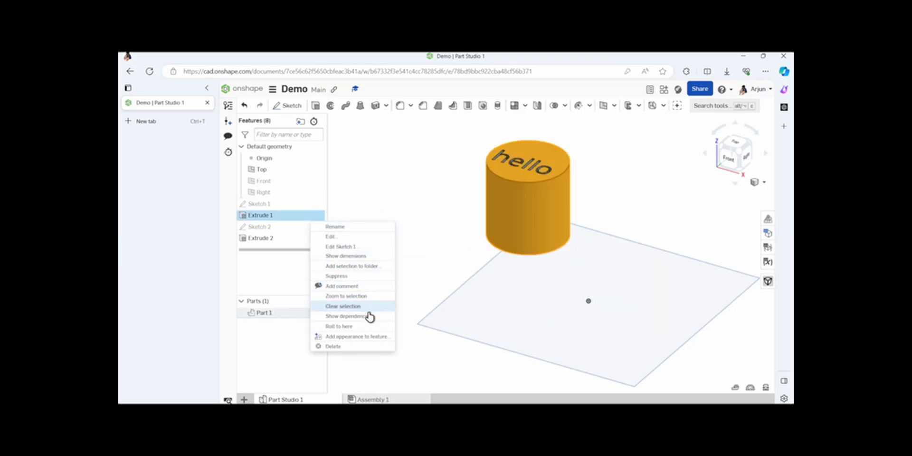
left_click(362, 347)
right_click(287, 228)
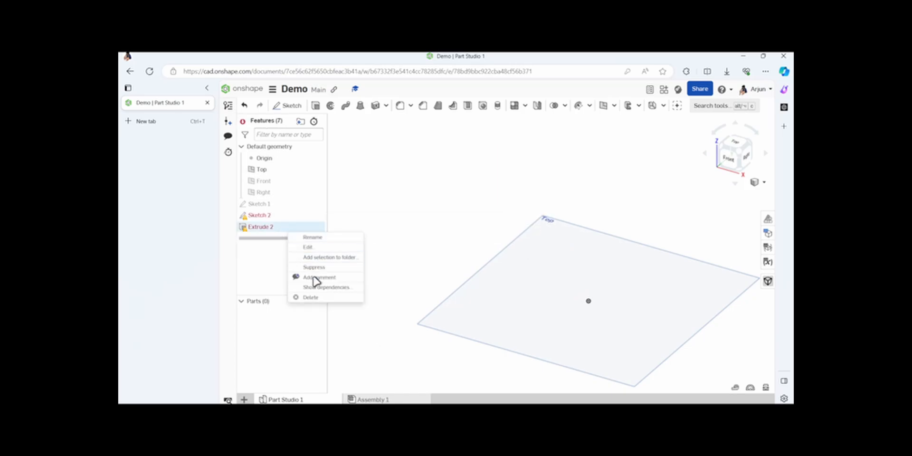
left_click(314, 297)
right_click(290, 218)
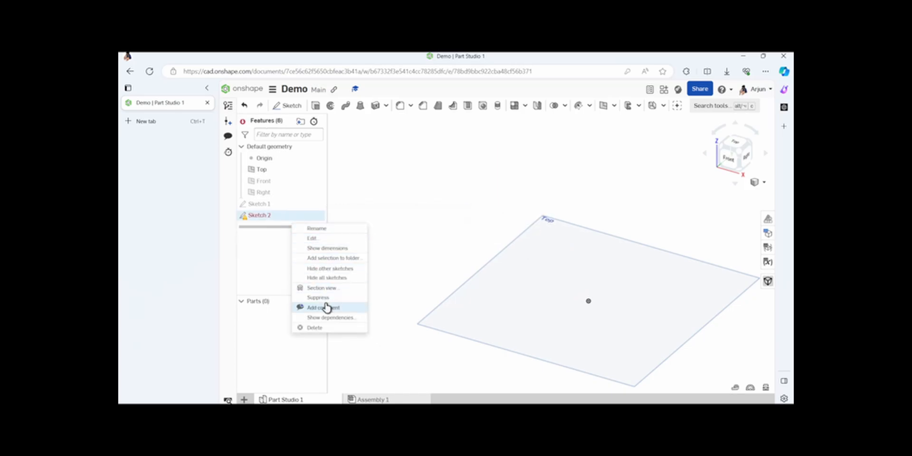
left_click(334, 328)
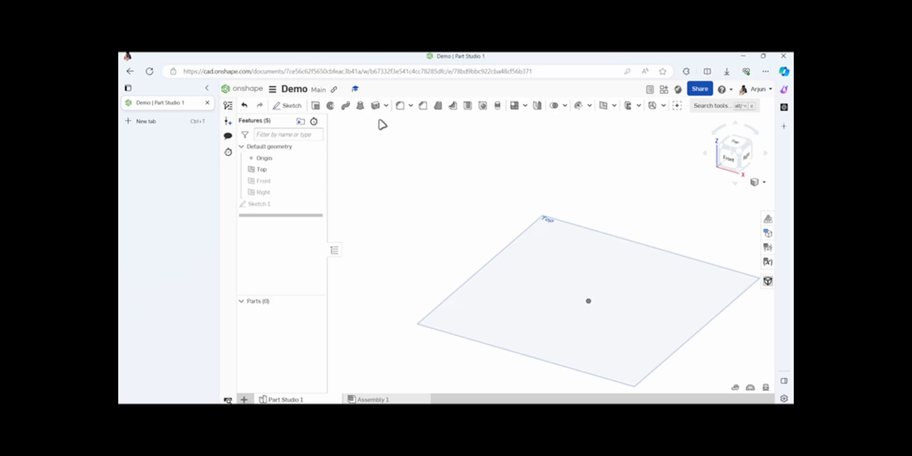
Start a sketch on the Top plane and draw a six-sided inscribed polygon centred on the origin.
left_click(287, 106)
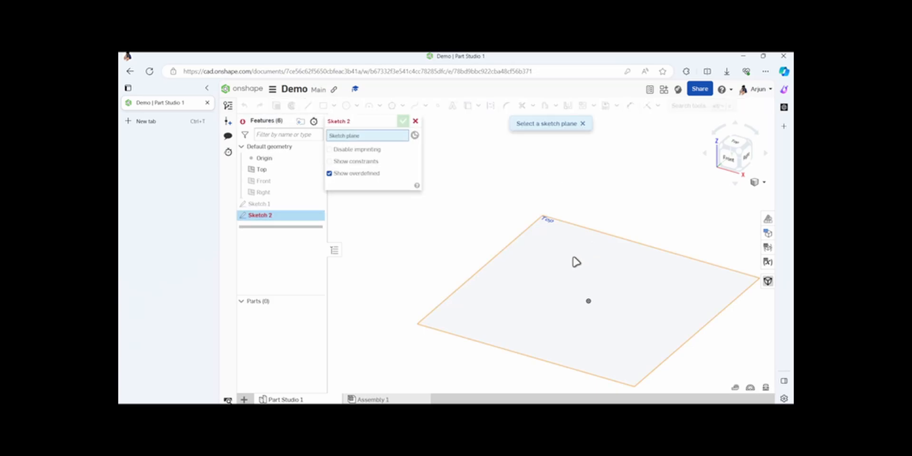
left_click(576, 262)
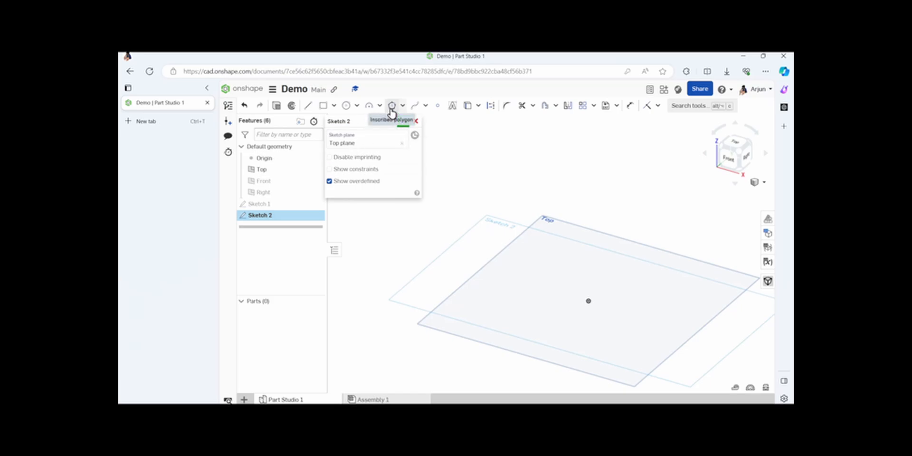
left_click(391, 106)
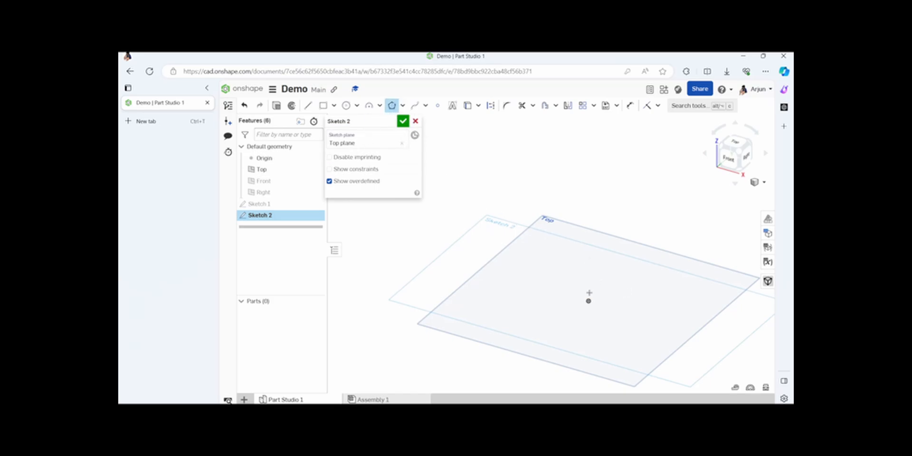
key("n")
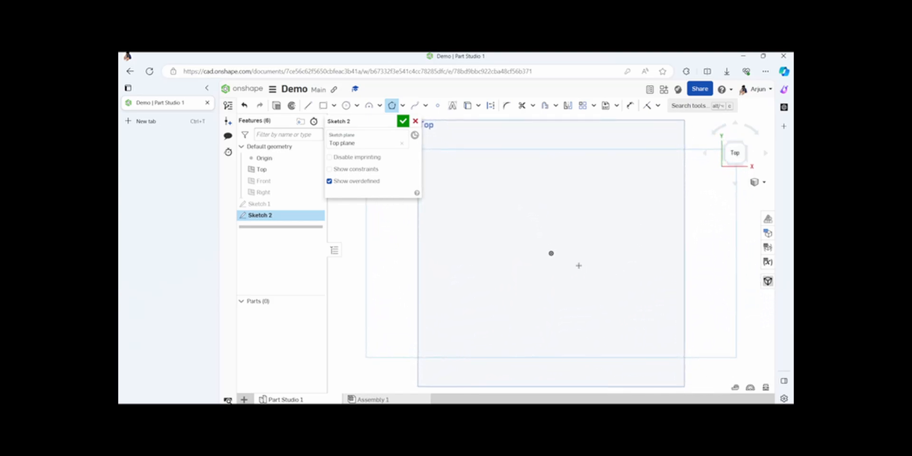
left_click(550, 253)
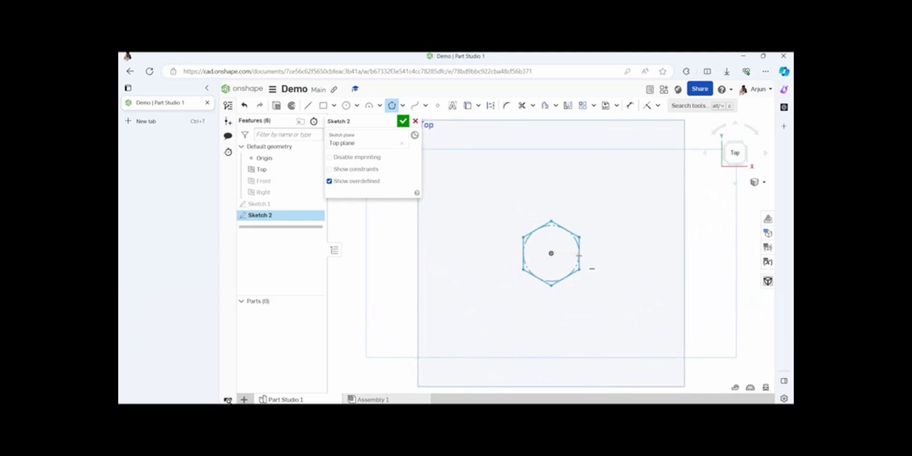
left_click(588, 255)
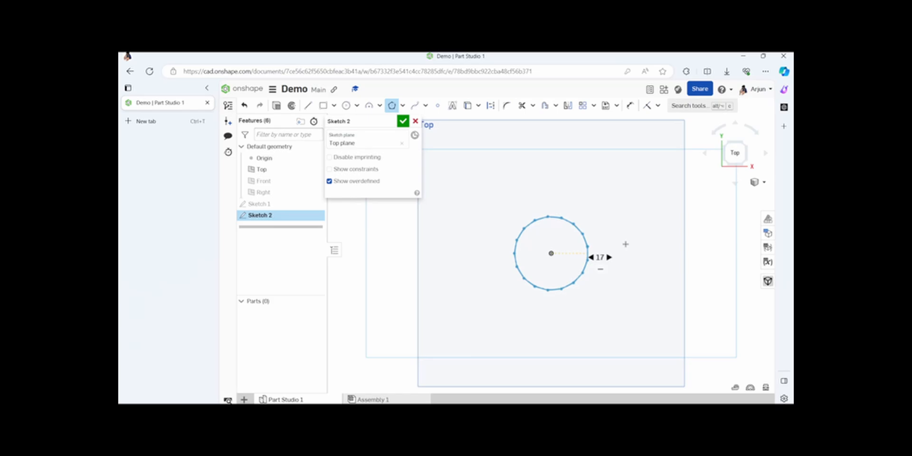
type("6")
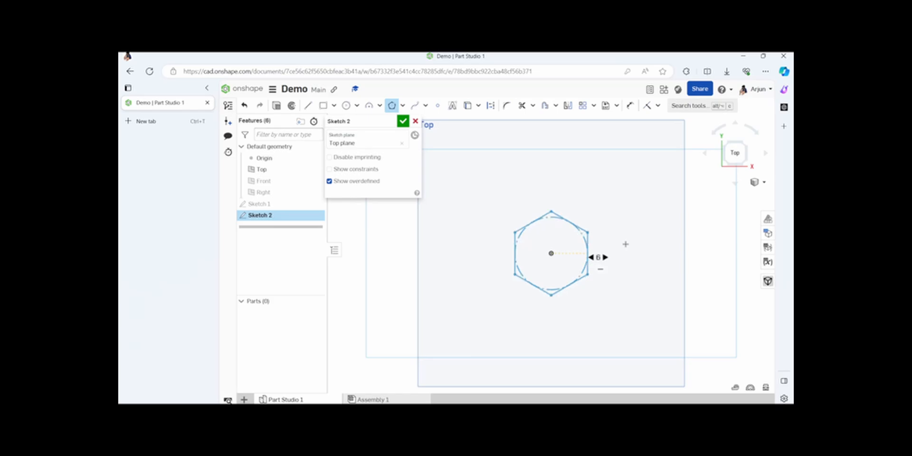
Confirm the hexagon's six sides and dimension its upper-right edge to 25 mm.
key("Return")
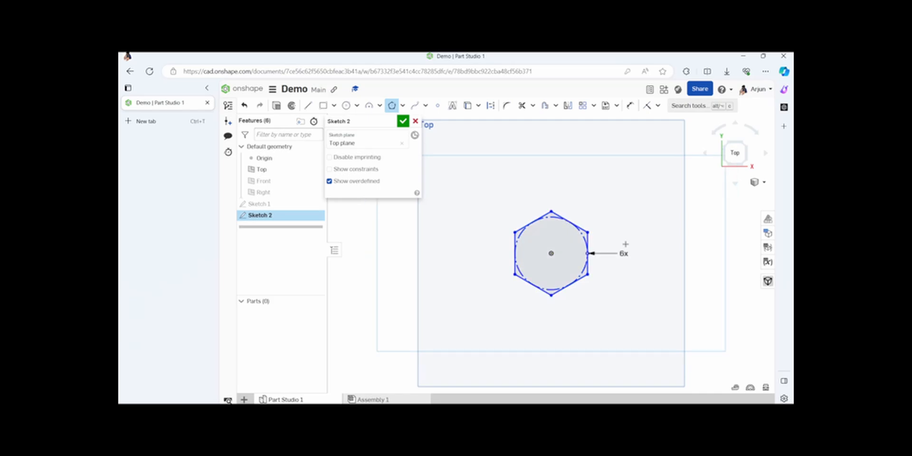
left_click(630, 105)
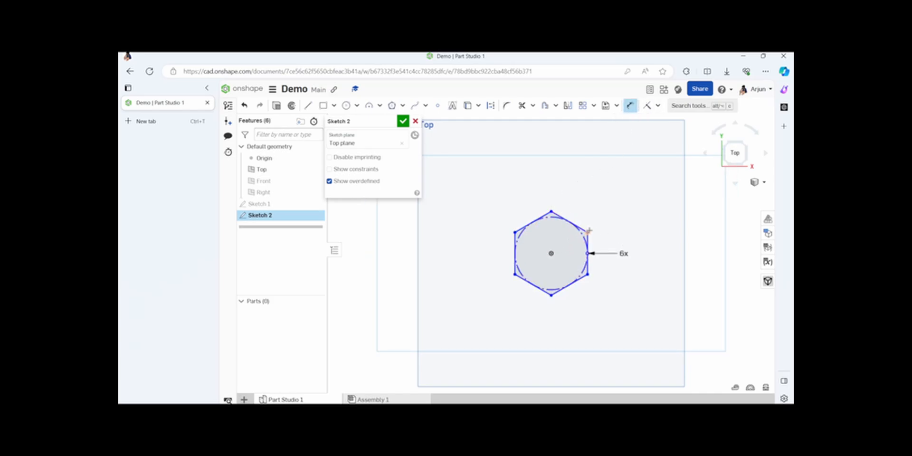
left_click(583, 228)
left_click(585, 214)
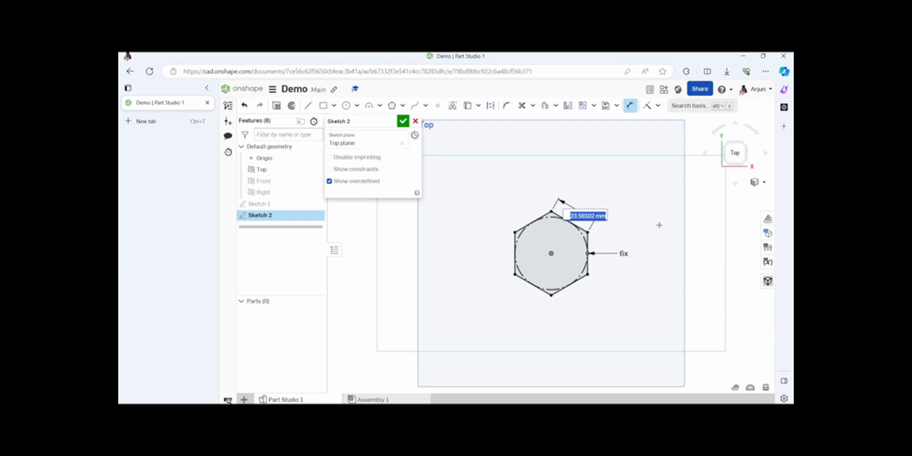
type("25")
key("Return")
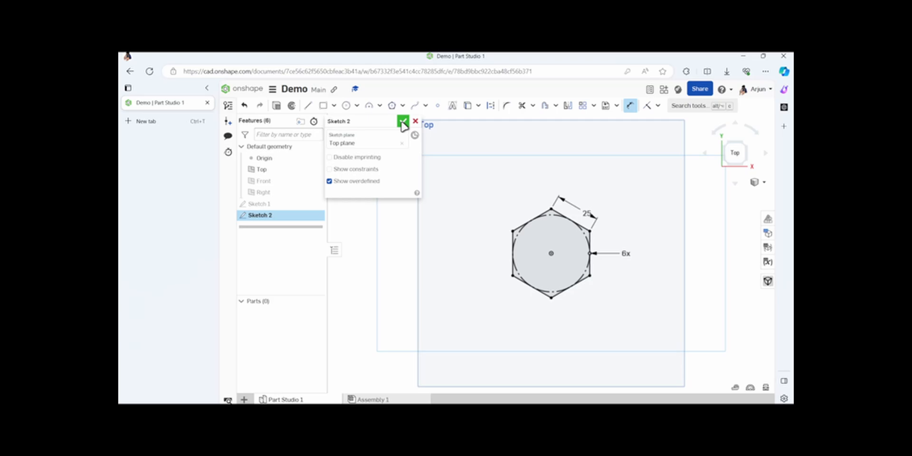
Draw a second, slightly smaller six-sided polygon inside the first hexagon, centred on the origin.
left_click(392, 106)
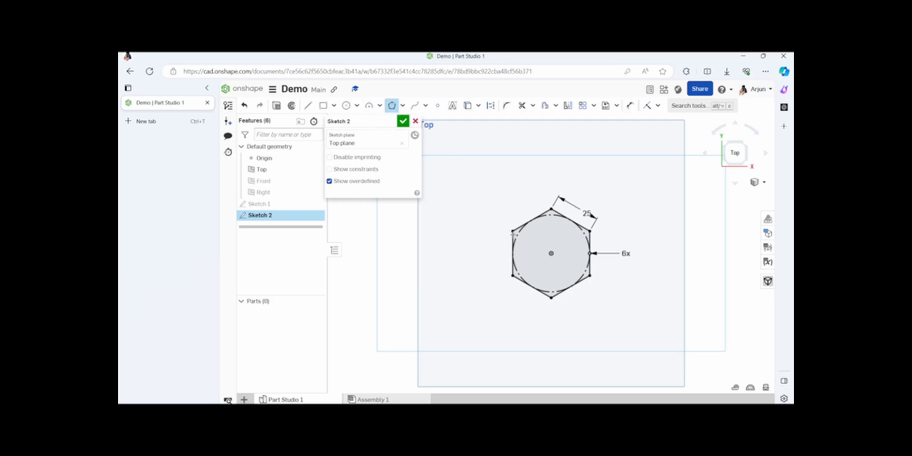
left_click(552, 254)
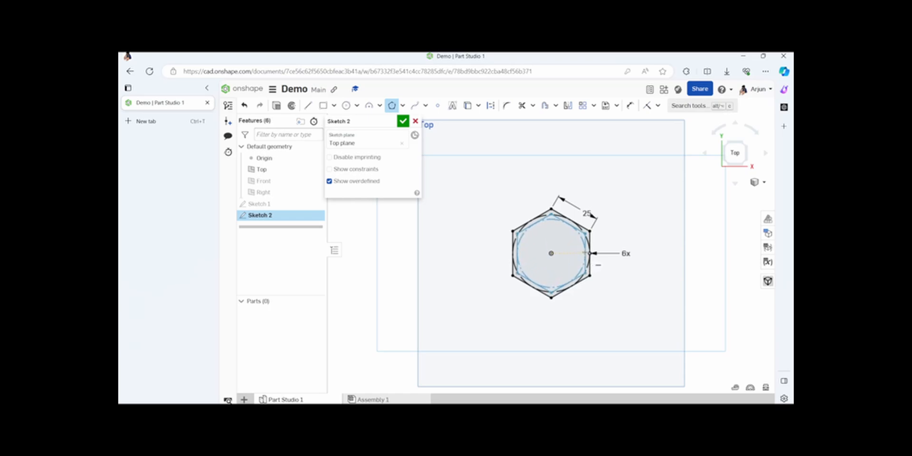
left_click(589, 253)
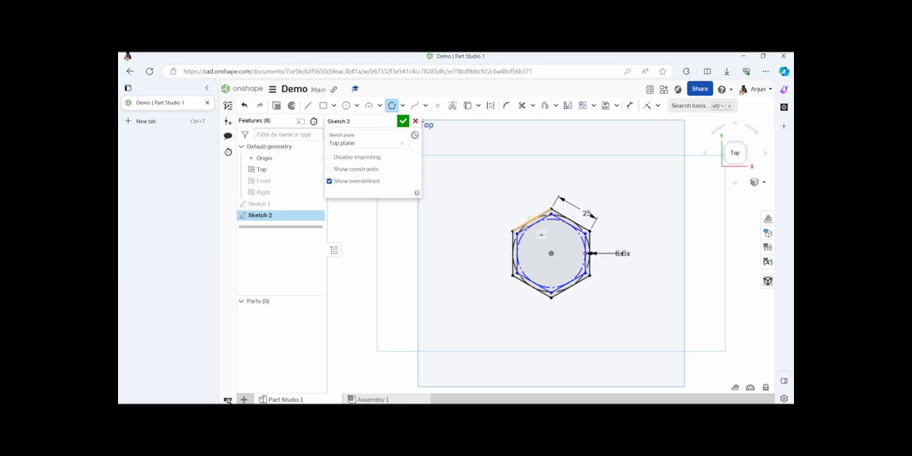
scroll(515, 245, "up", 10)
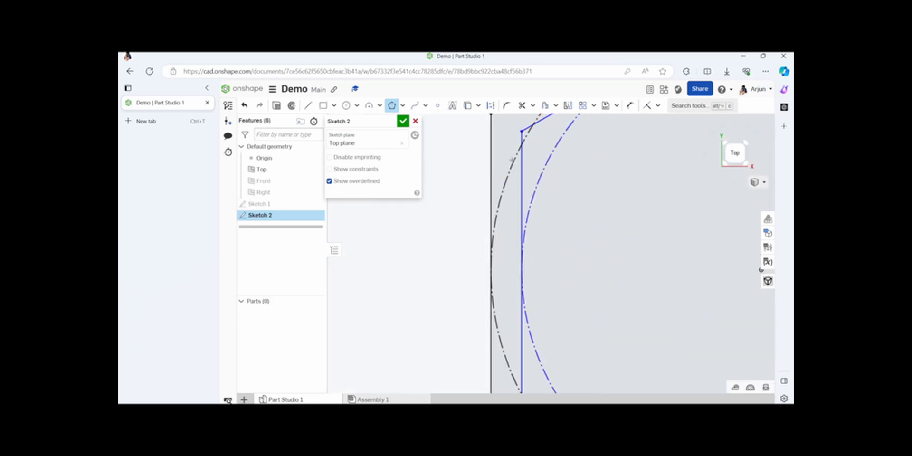
scroll(534, 283, "down", 10)
scroll(550, 212, "up", 4)
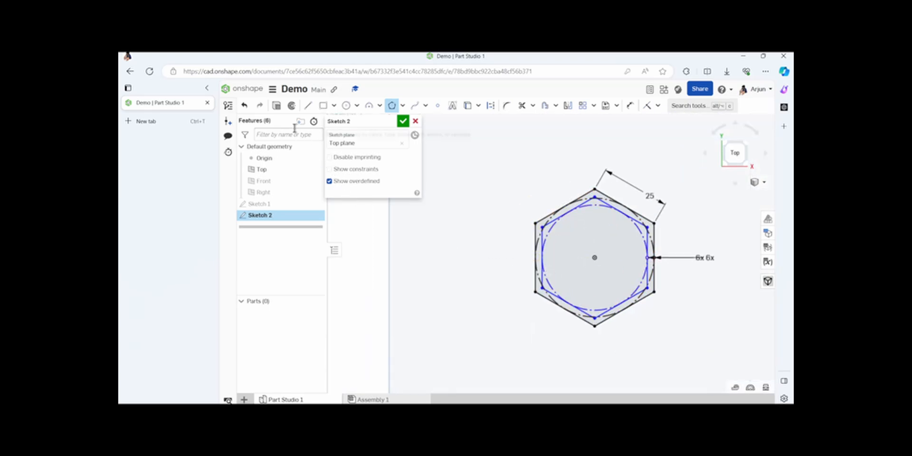
Extrude only the ring between the two hexagons upward as a new solid, to a blind depth of about 65.5 mm, and accept it.
left_click(278, 107)
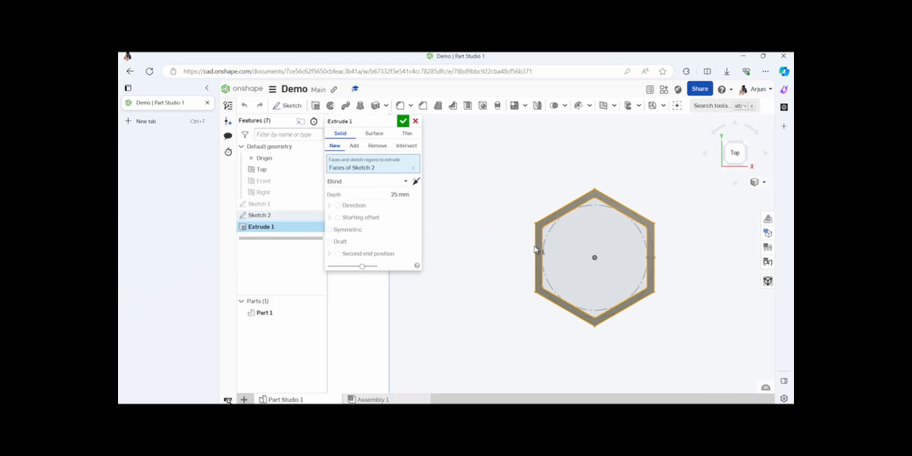
left_click(541, 254)
scroll(711, 243, "down", 1)
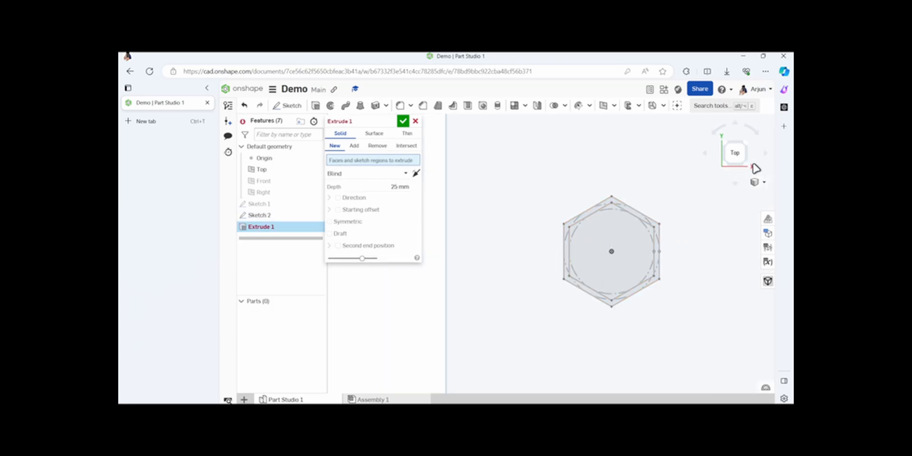
left_click_drag(746, 164, 735, 140)
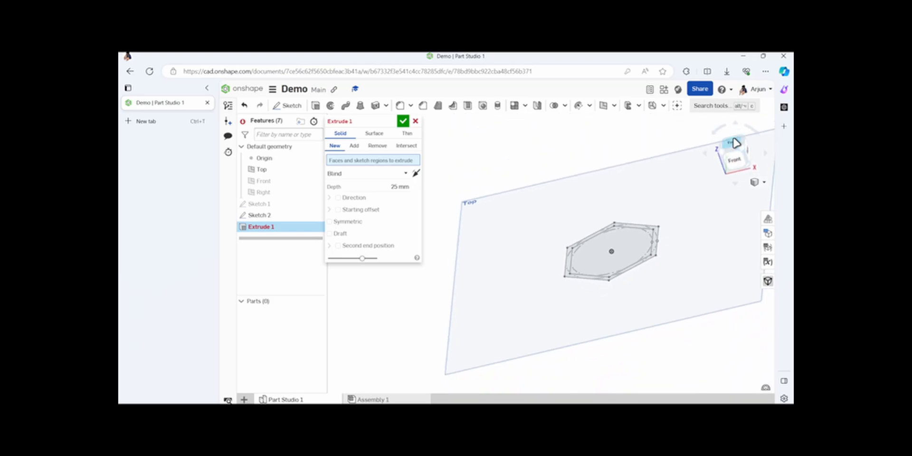
left_click(657, 237)
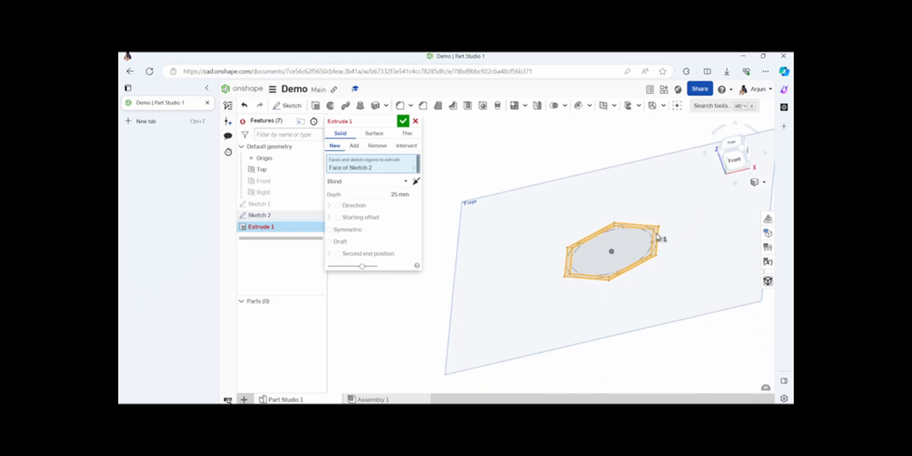
left_click_drag(592, 201, 580, 136)
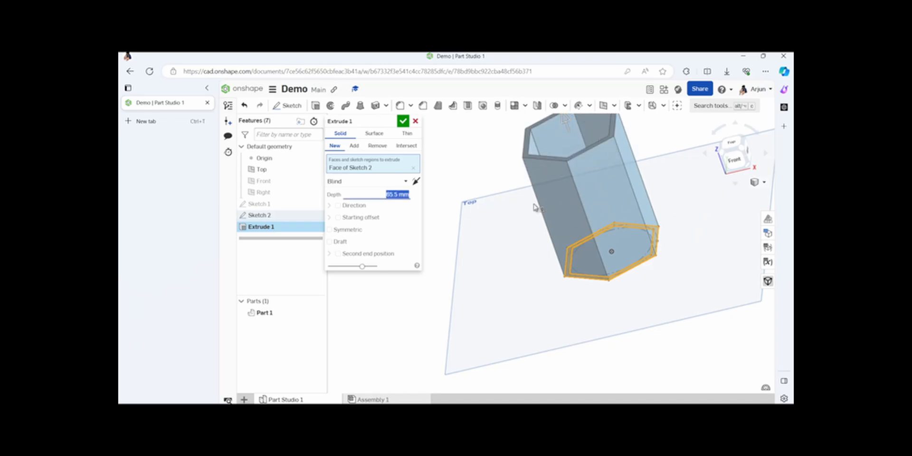
left_click(745, 150)
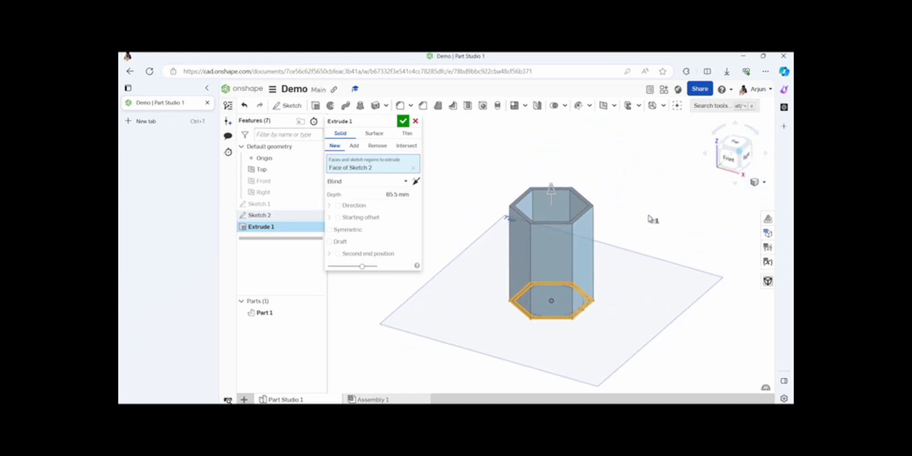
left_click(736, 142)
left_click_drag(738, 180, 749, 152)
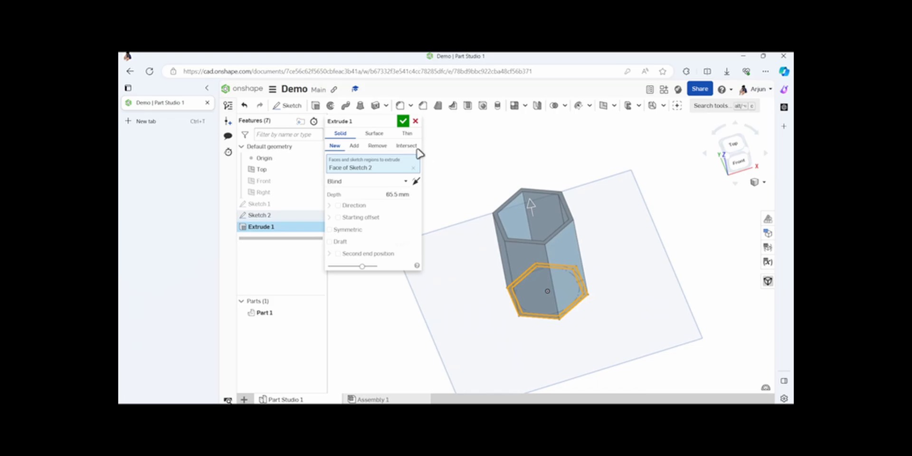
left_click(403, 122)
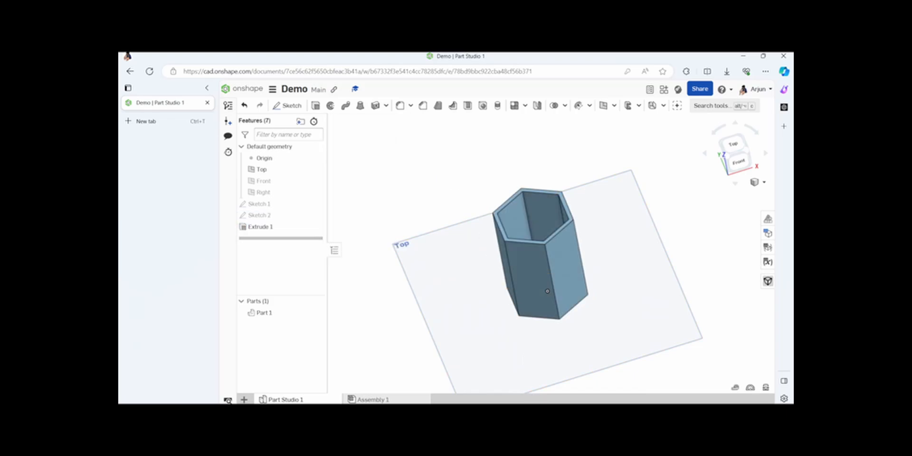